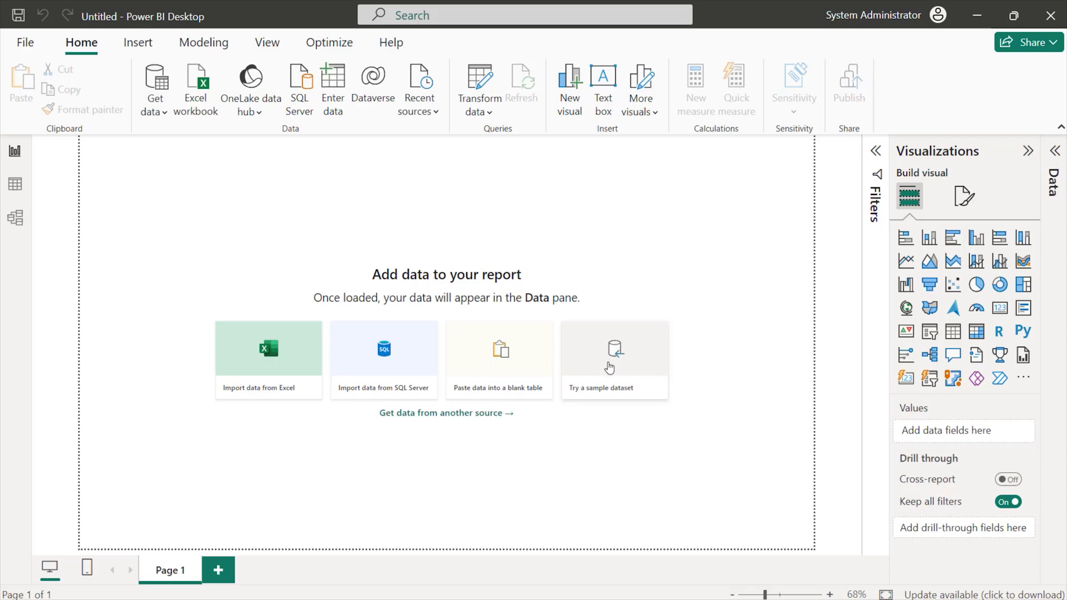
Try loading Power BI's built-in sample financial data, then cancel that import.
click(610, 366)
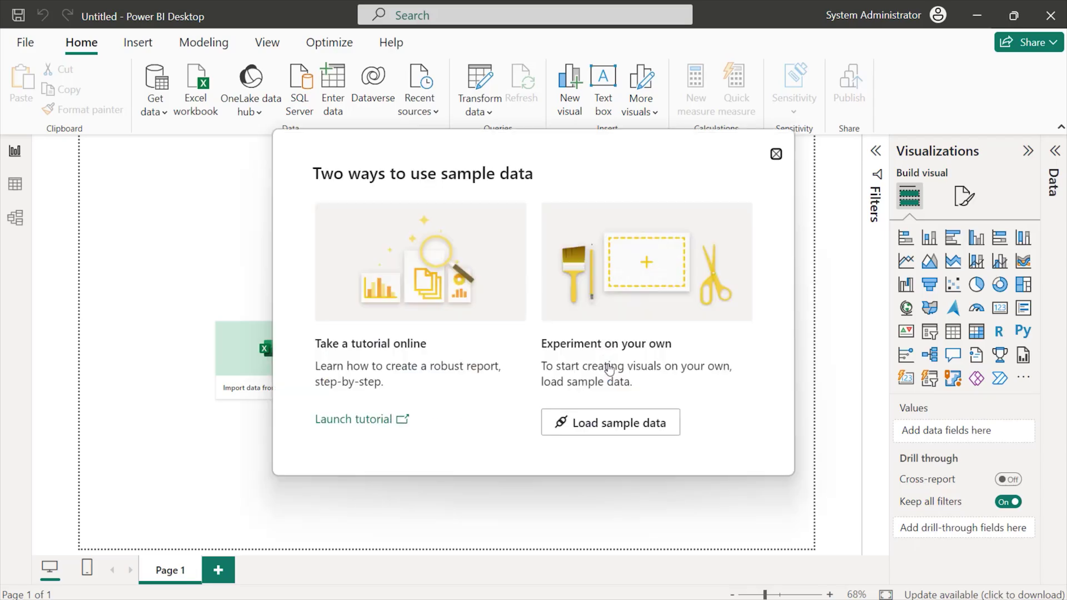
click(617, 429)
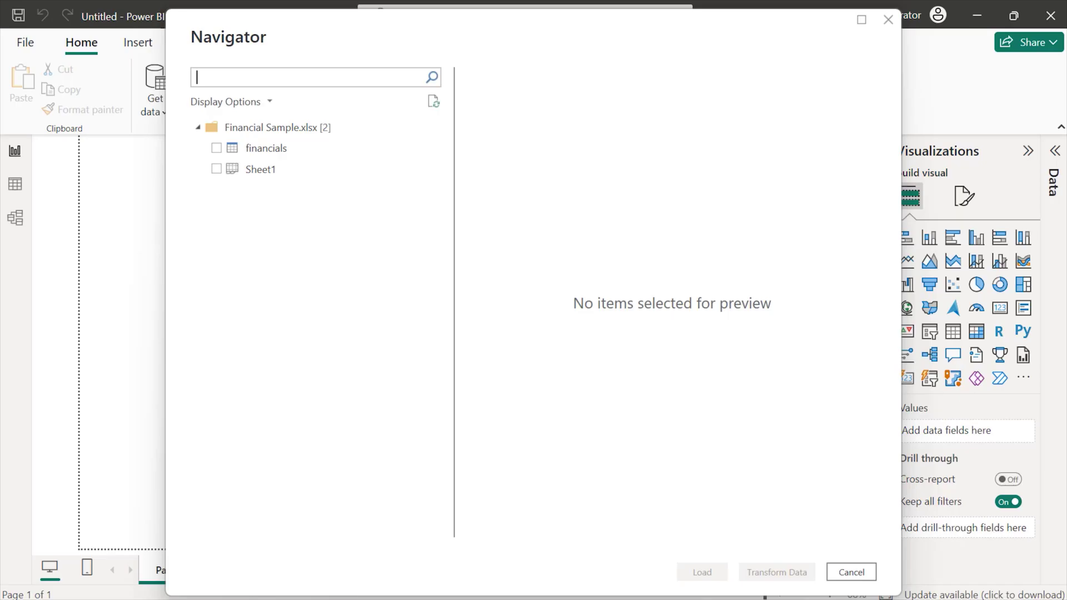
click(888, 20)
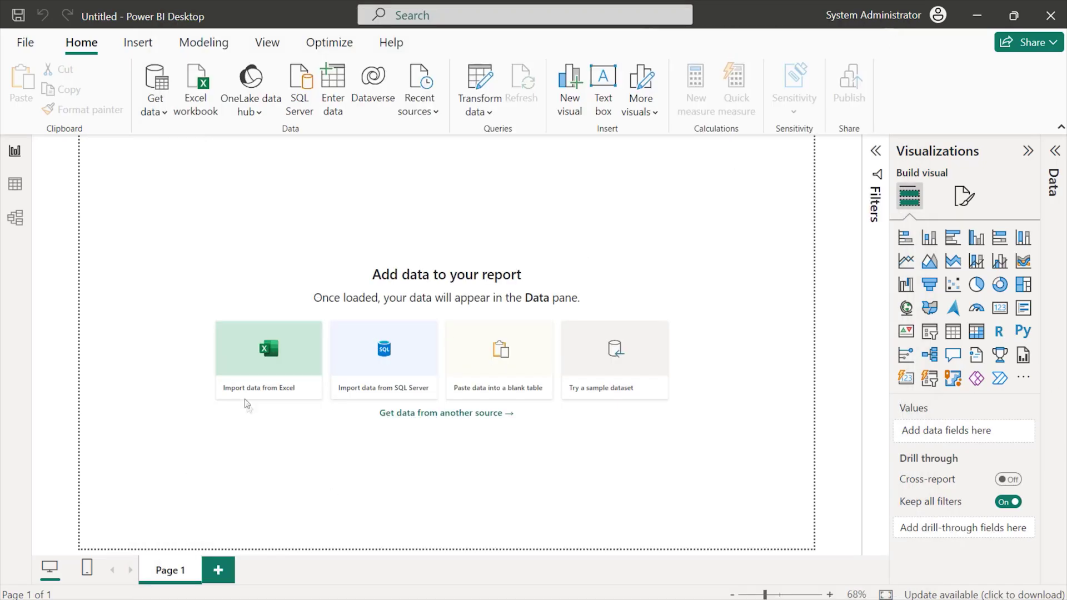
Import the Excel workbook Financial Sample (1).xlsx from the Downloads folder.
click(256, 387)
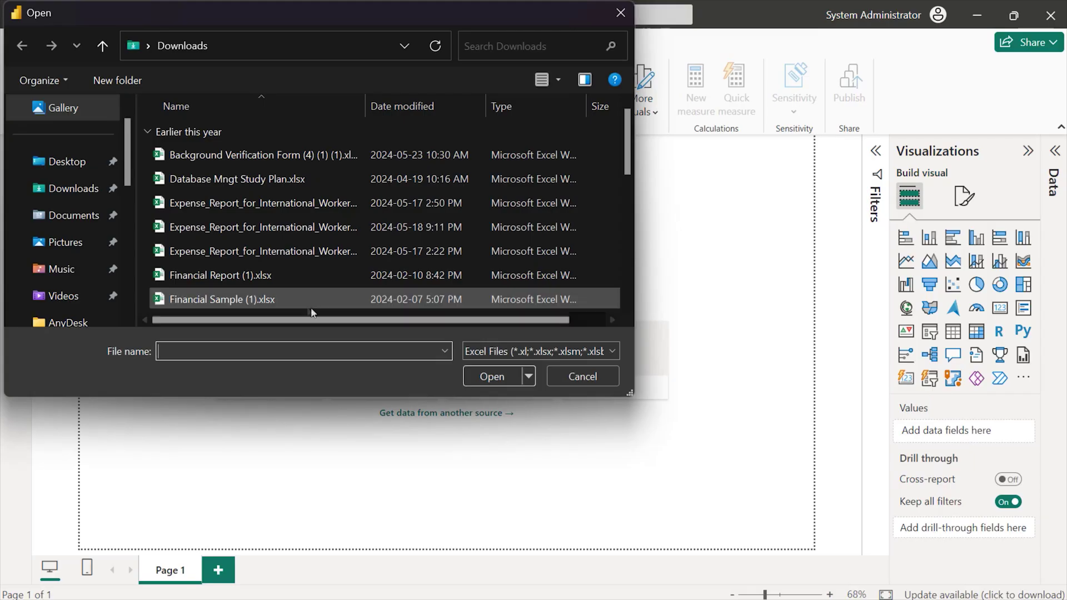
click(238, 275)
click(506, 371)
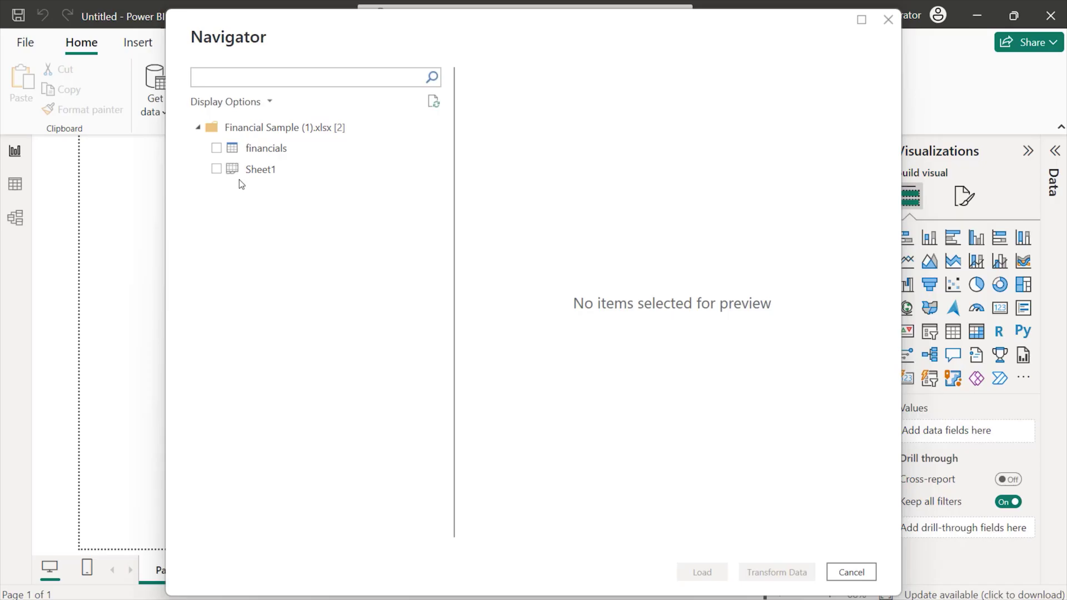
Select and preview the financials table, then open it in Power Query Editor for shaping.
click(214, 153)
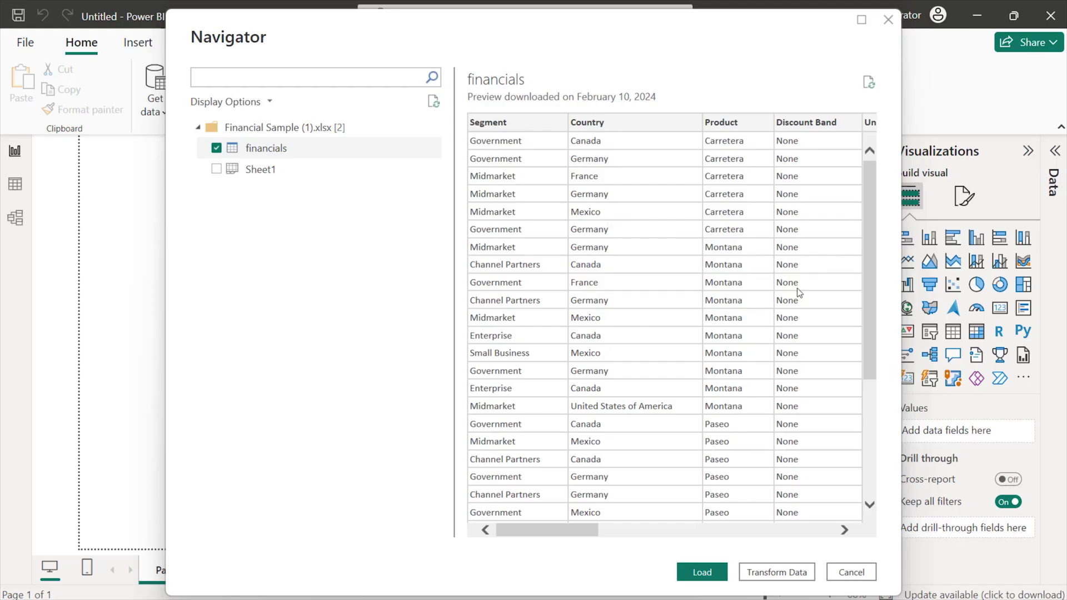
scroll(800, 294, down, 5)
scroll(729, 383, up, 4)
click(778, 573)
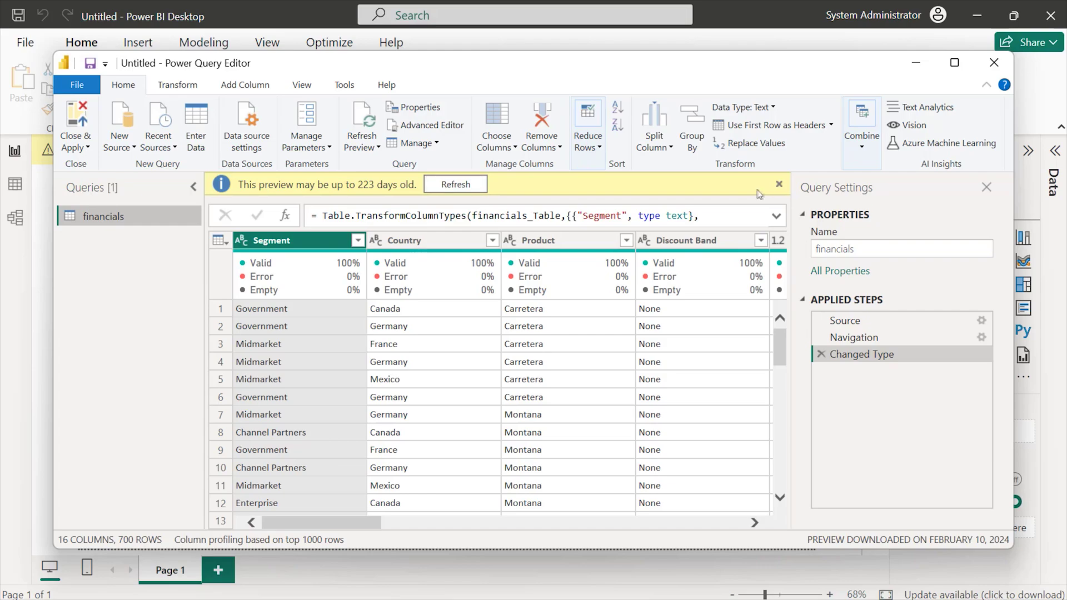
click(779, 185)
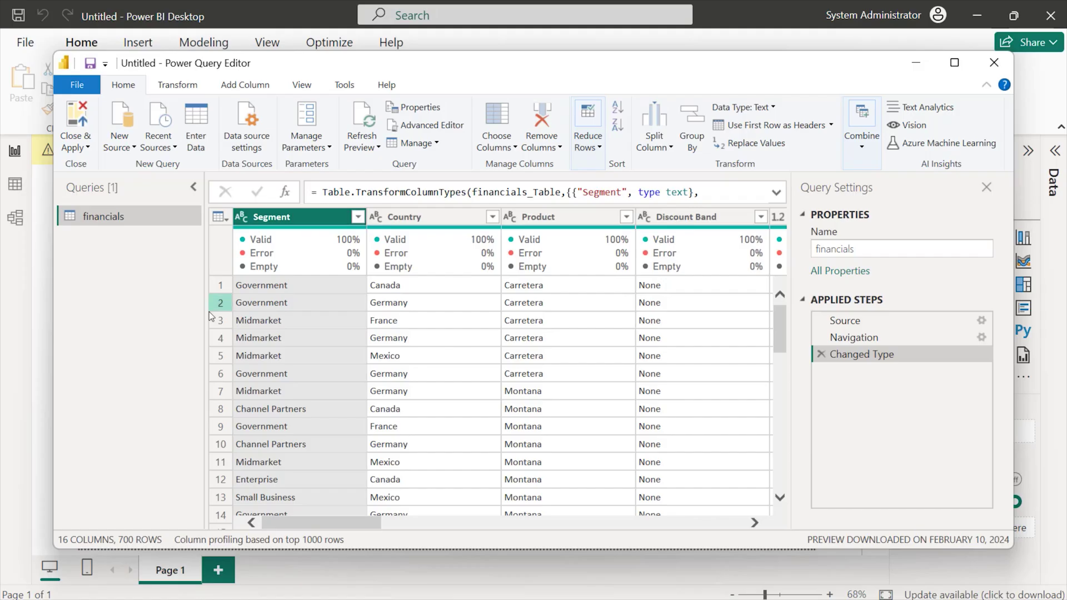
Review the financials columns' quality bars across the table, then close Power Query Editor.
mouse_move(384, 257)
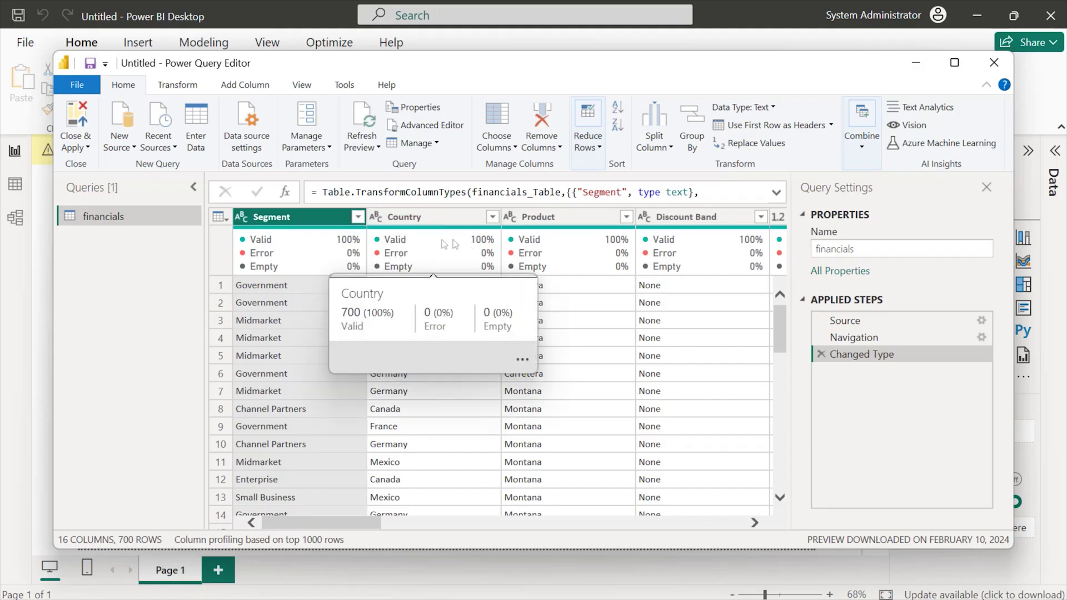
mouse_move(525, 262)
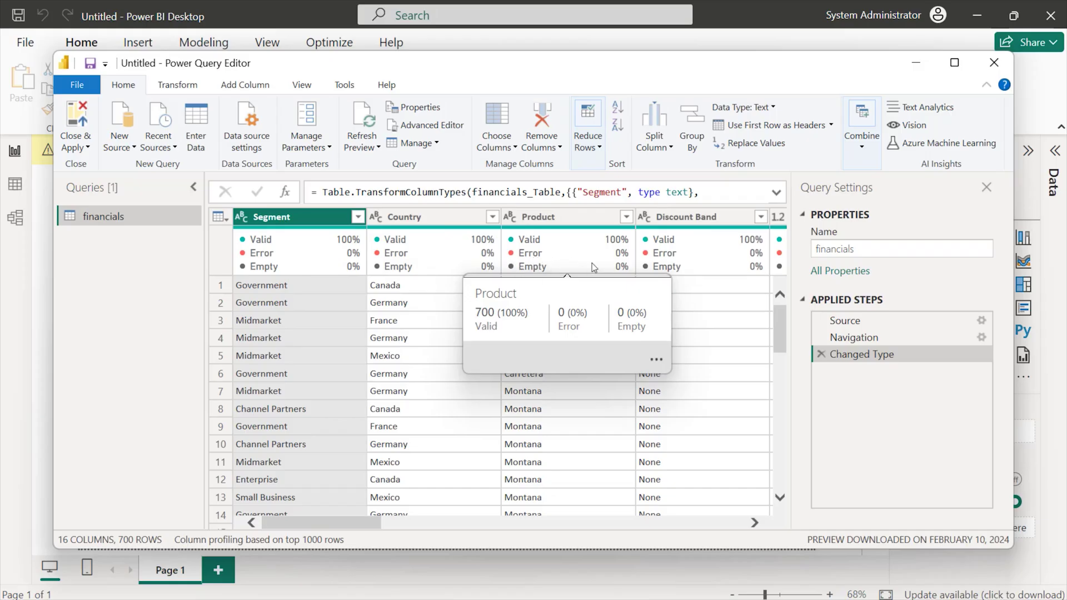
drag(332, 521, 566, 535)
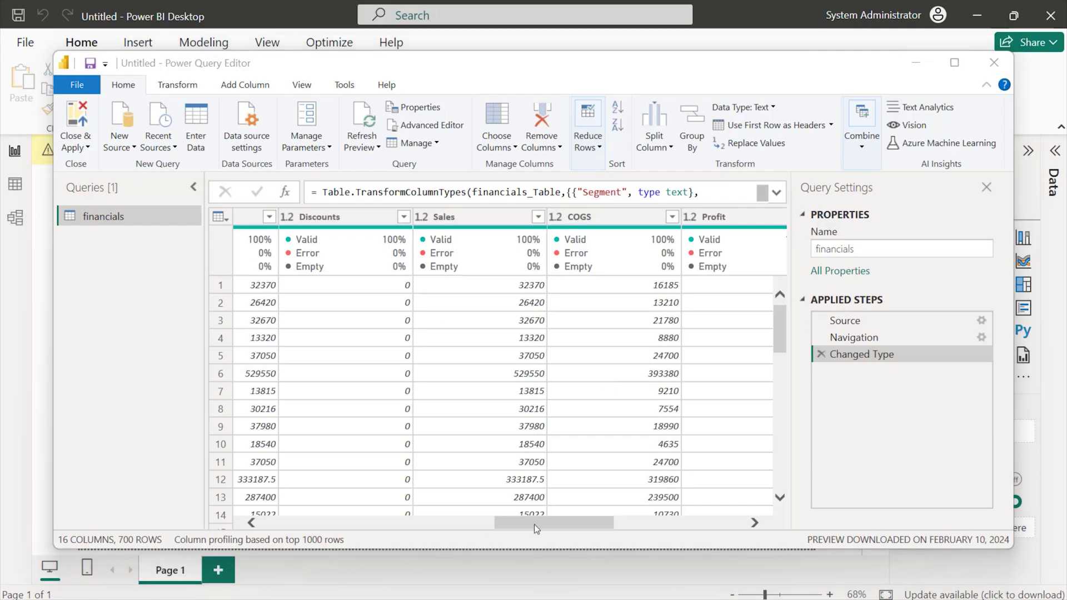
drag(535, 524, 588, 524)
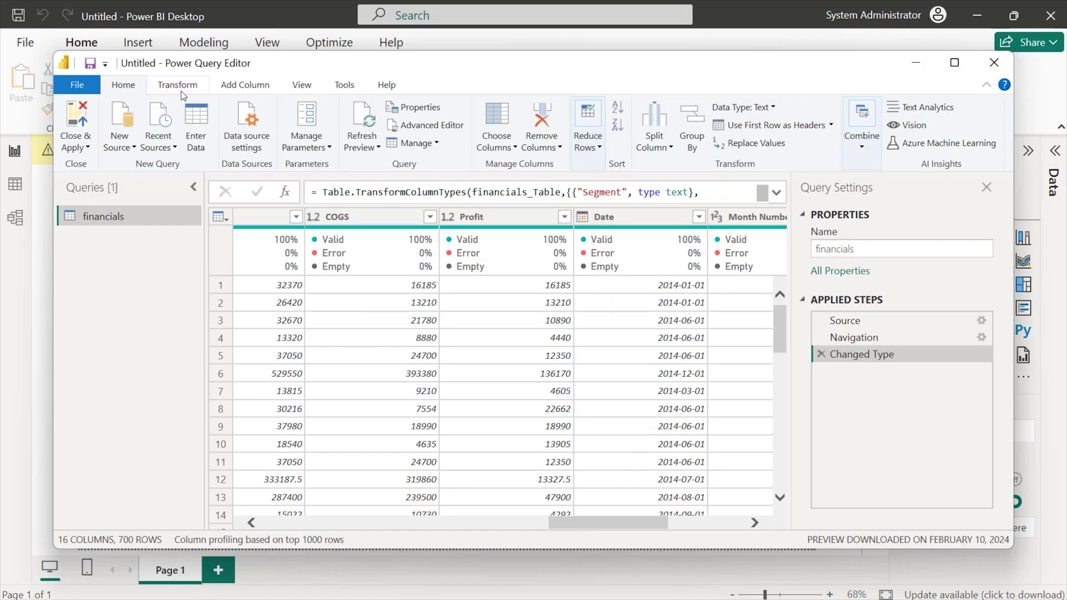
click(994, 63)
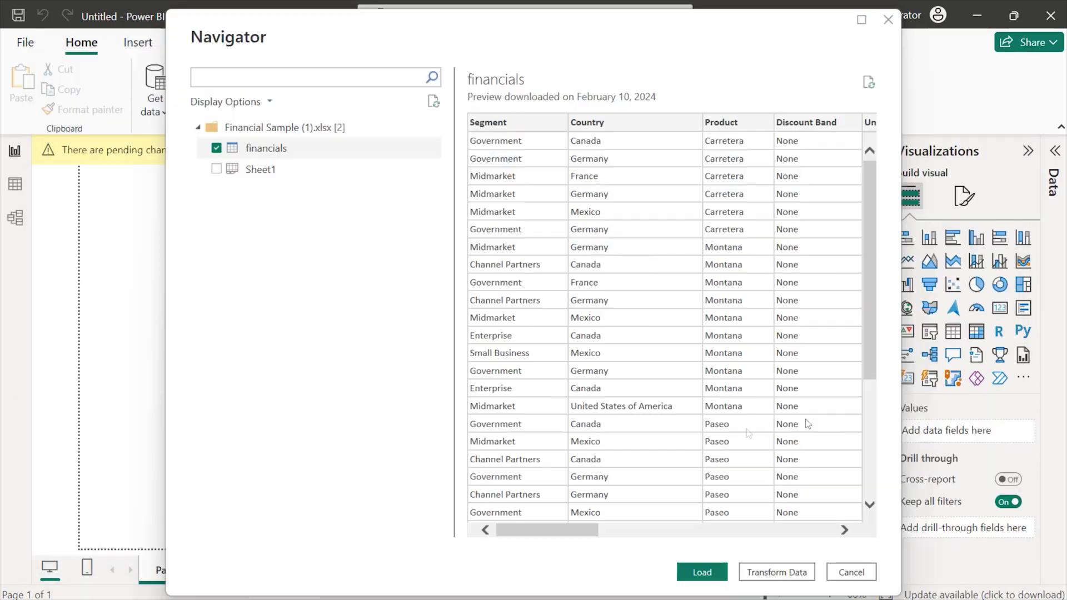
Load the financials table and expand it in the Data pane to list its fields.
click(692, 574)
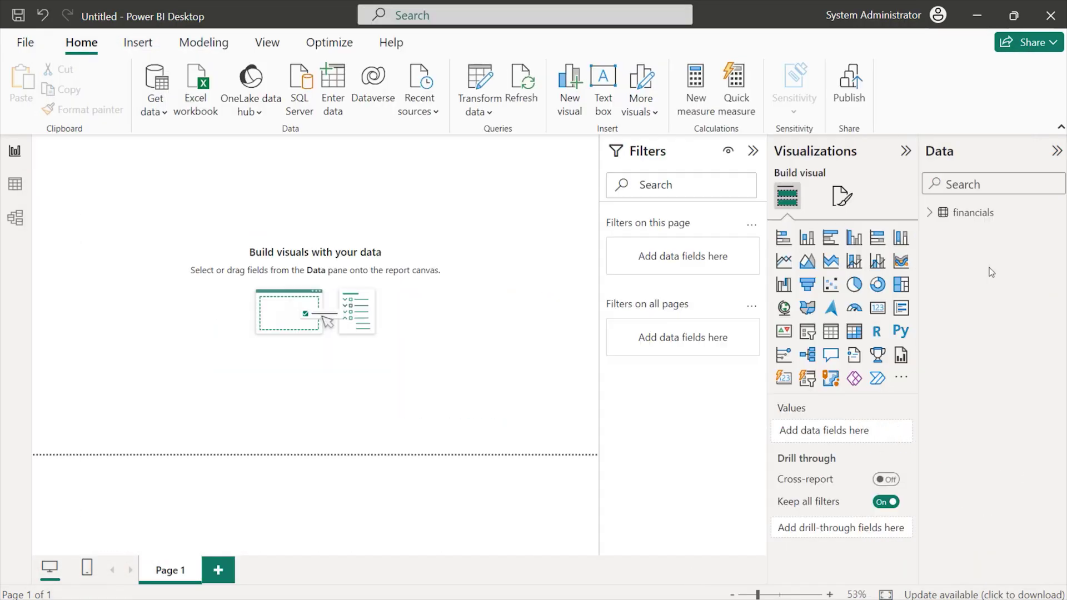
click(931, 214)
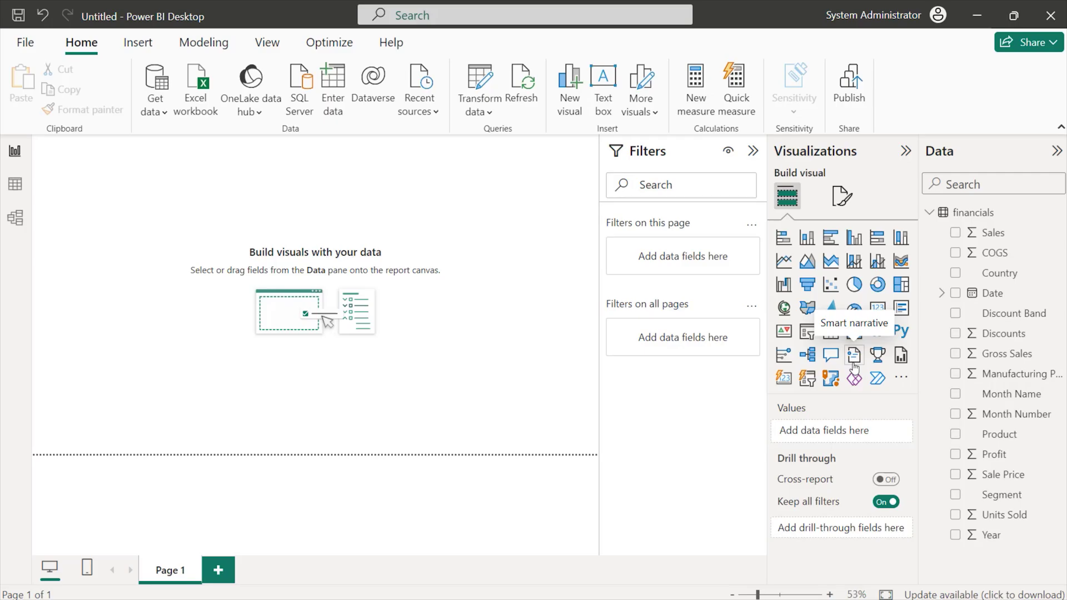
click(903, 379)
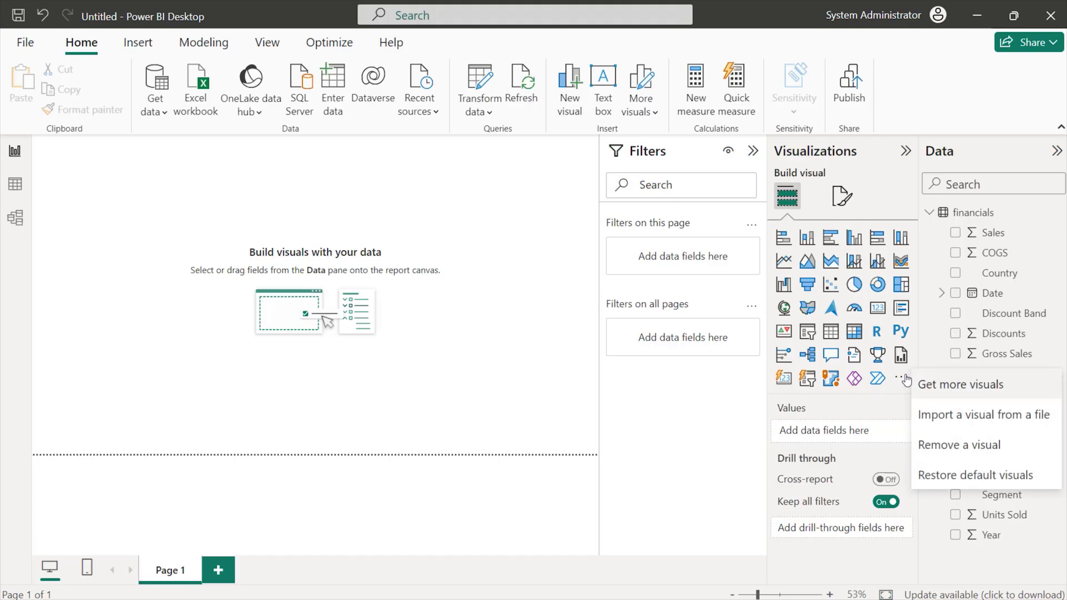
click(905, 379)
click(900, 381)
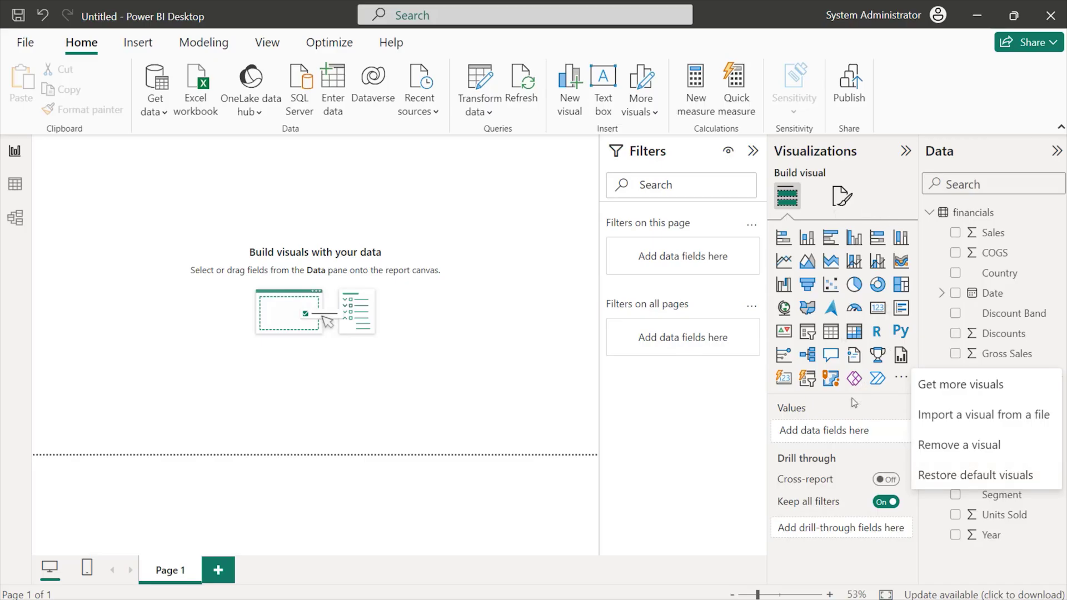
key(Escape)
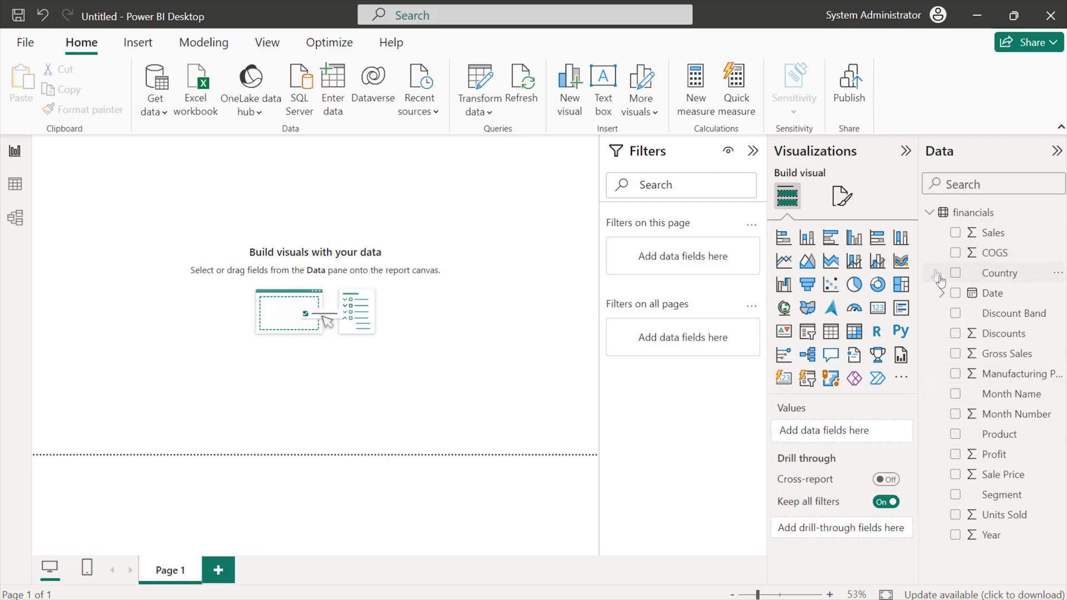
click(956, 233)
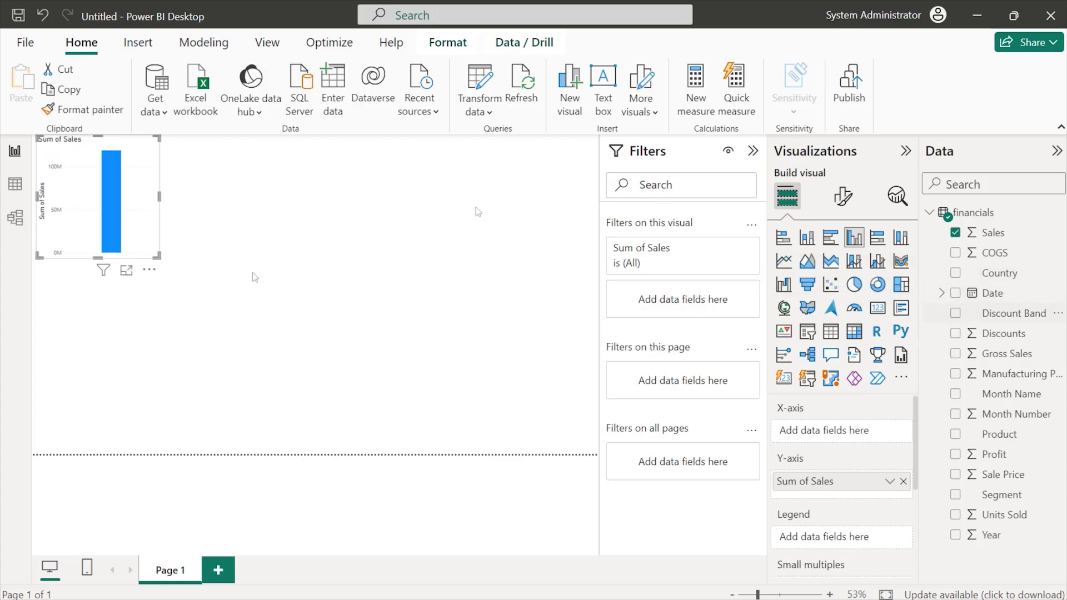
Add Country, Product, Sale Price and Year to the column chart and enlarge it across the page.
click(956, 273)
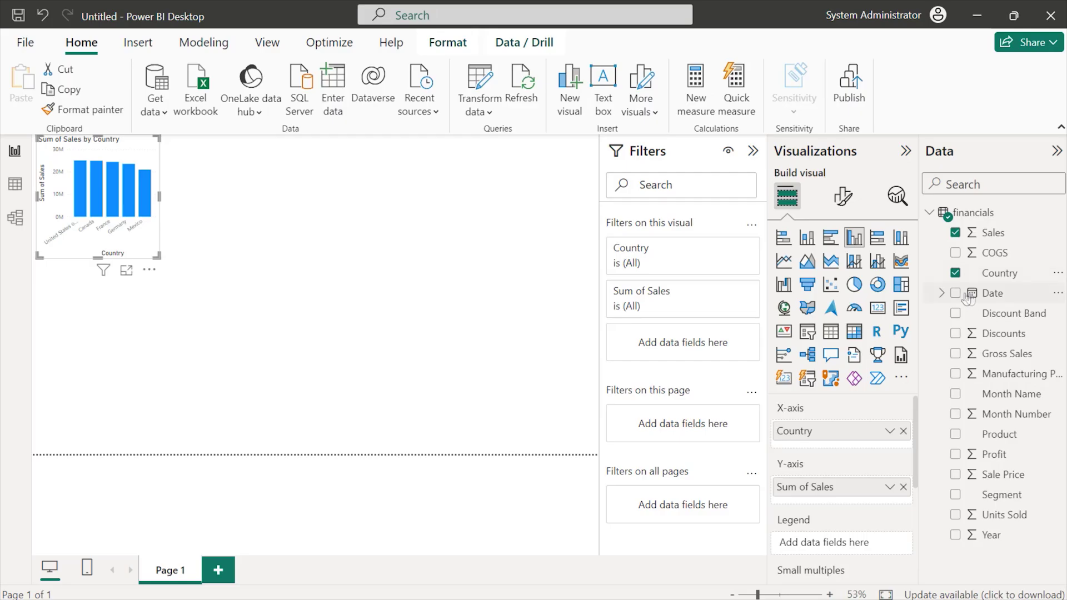
click(955, 434)
click(955, 475)
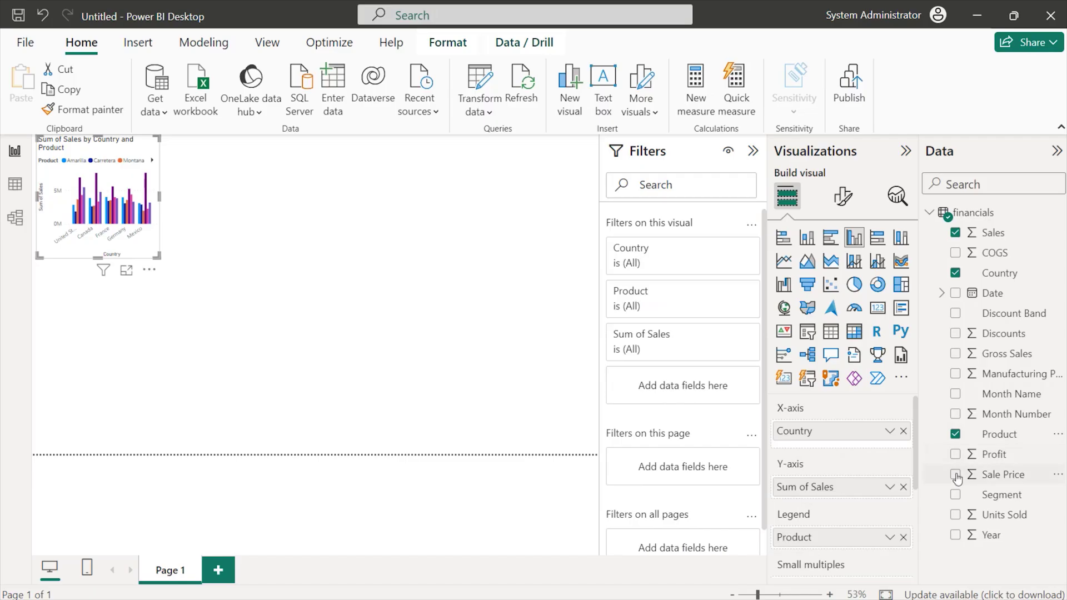
click(955, 535)
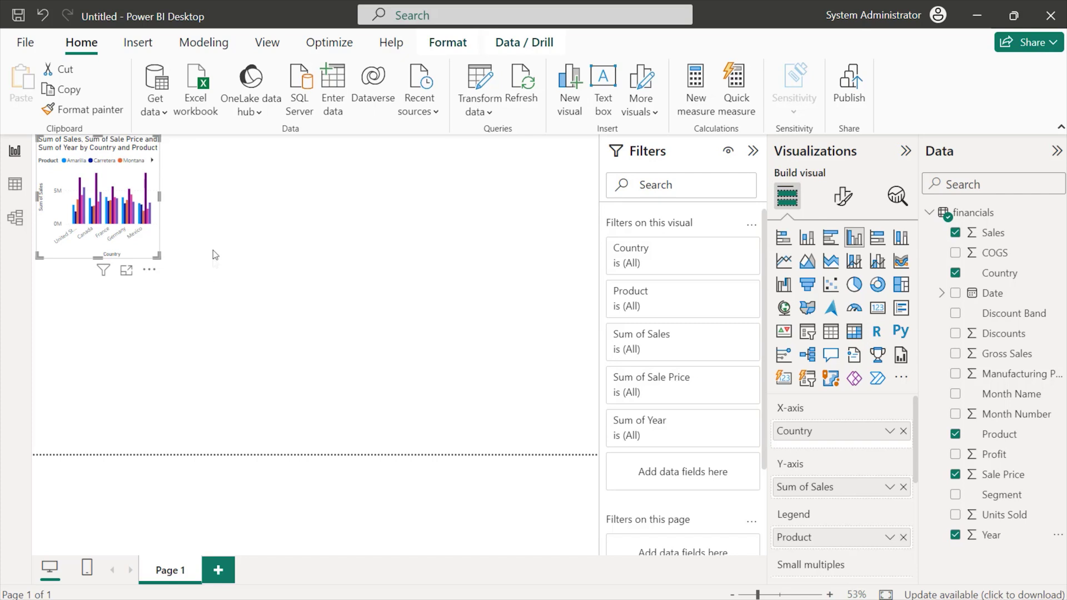
drag(159, 259, 365, 383)
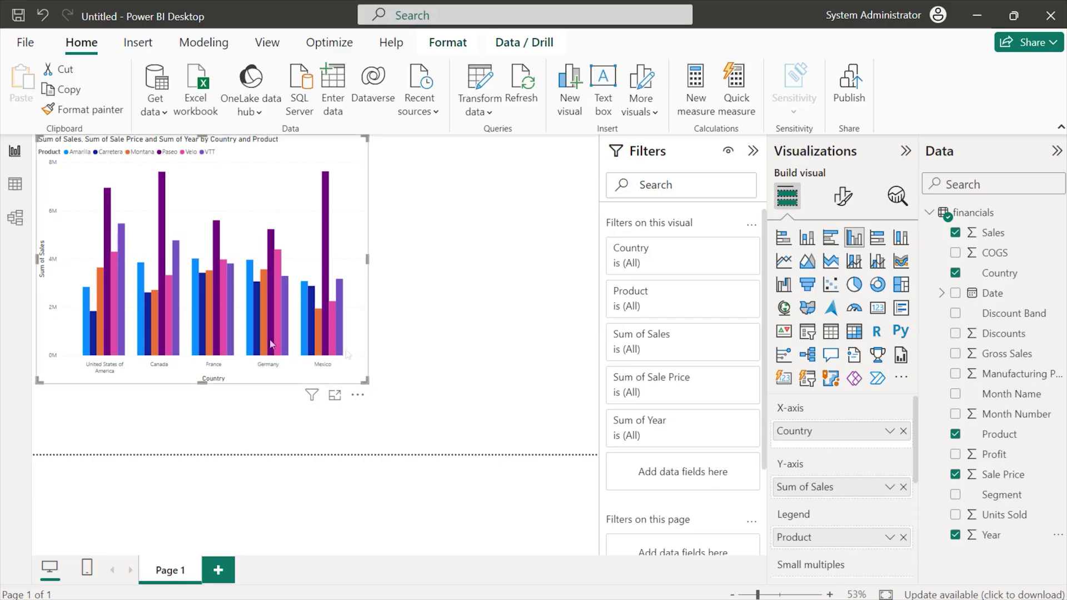
Sort the column chart's Product legend in descending order.
click(358, 396)
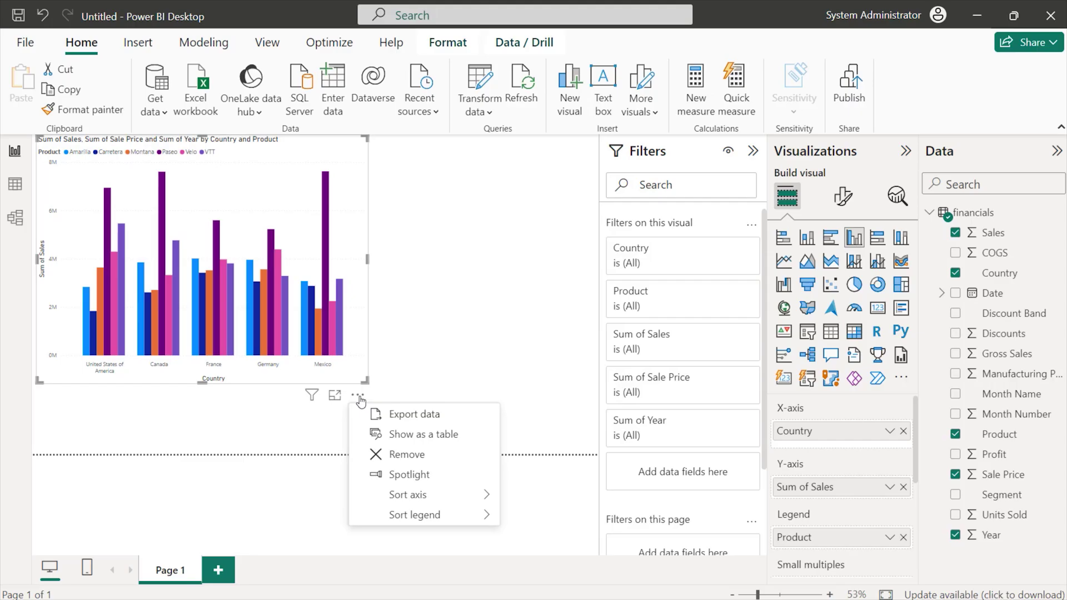
mouse_move(431, 516)
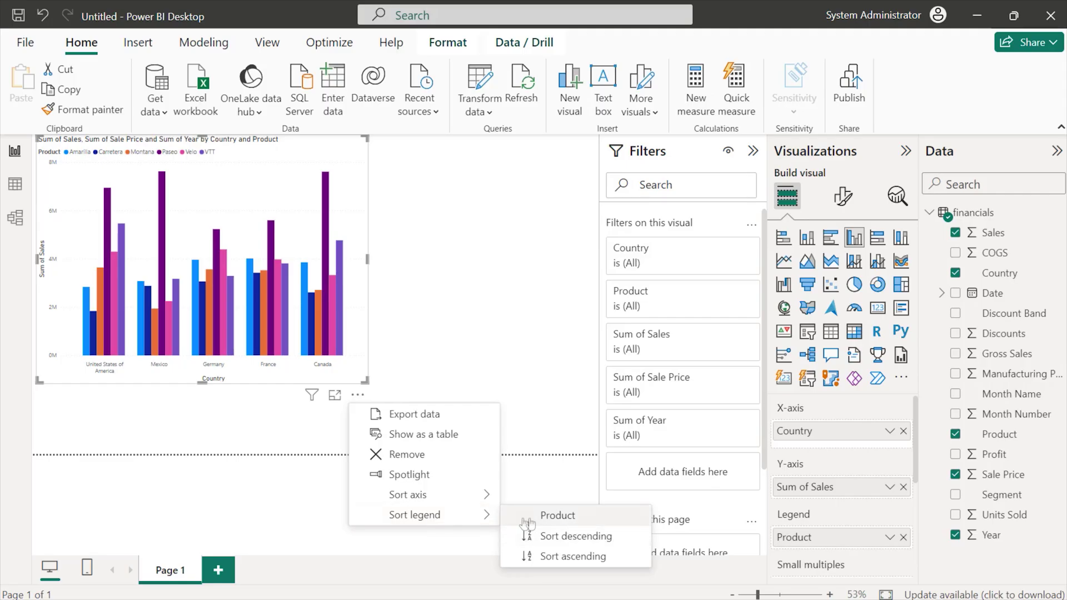
click(576, 538)
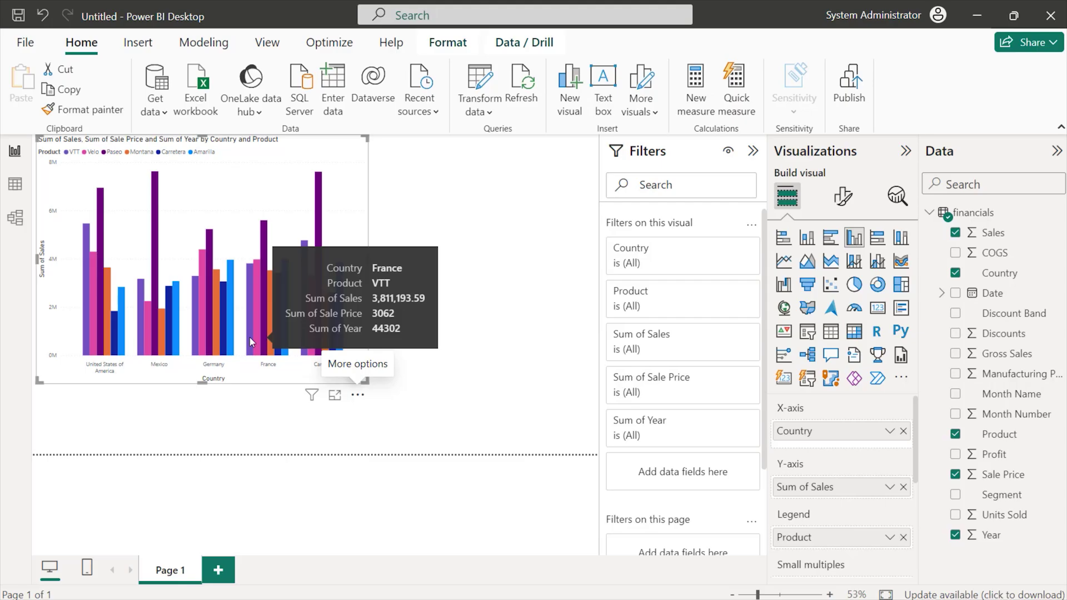
mouse_move(245, 223)
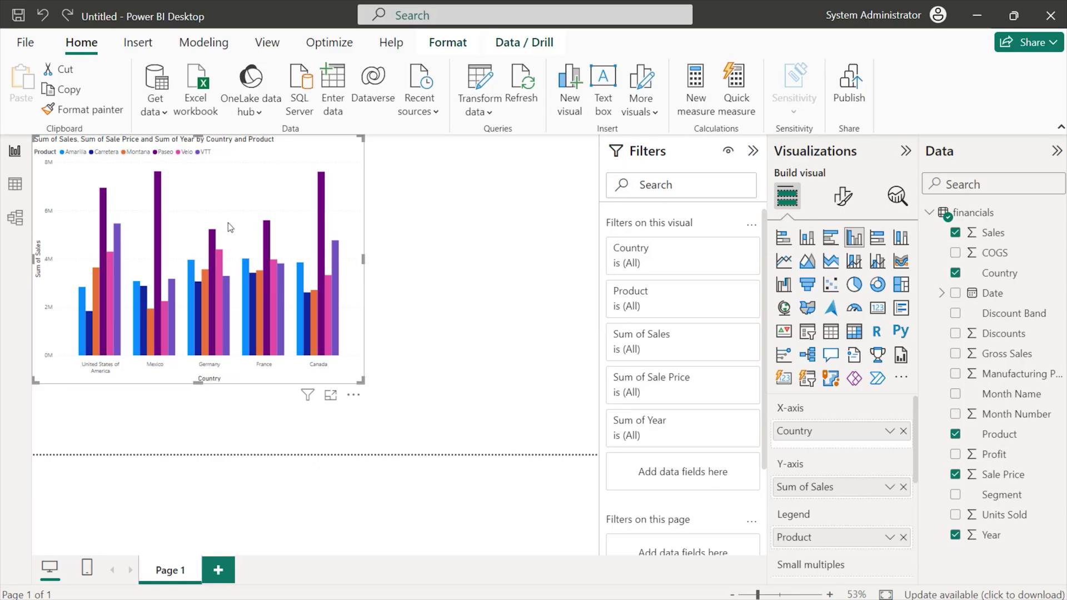
Switch the sales visual to a pie chart, shrink it, then undo the change.
click(855, 284)
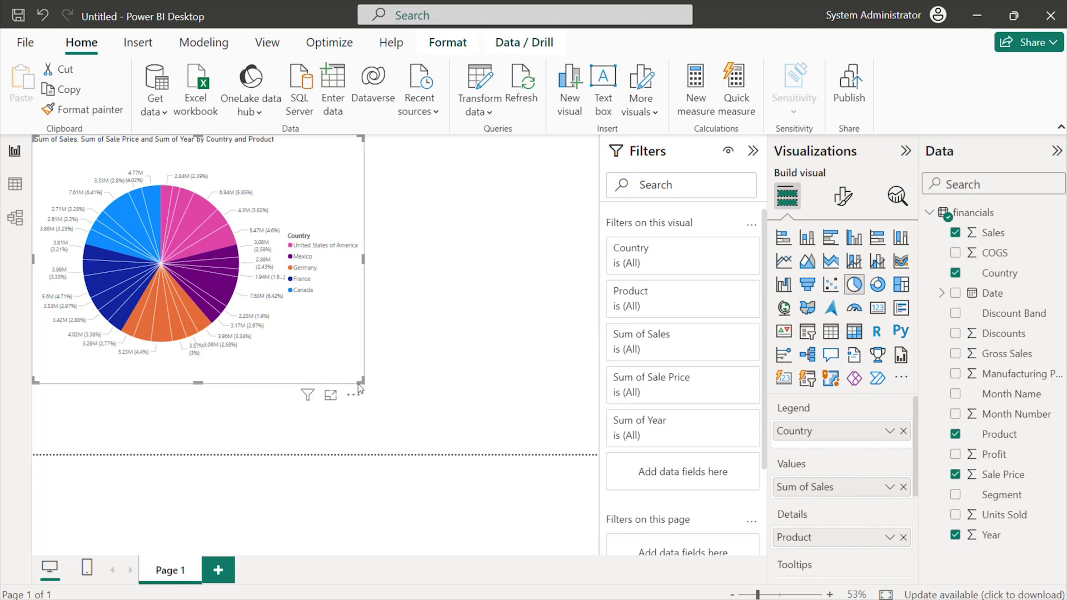
mouse_move(332, 379)
mouse_down()
mouse_move(320, 377)
mouse_move(340, 393)
mouse_up()
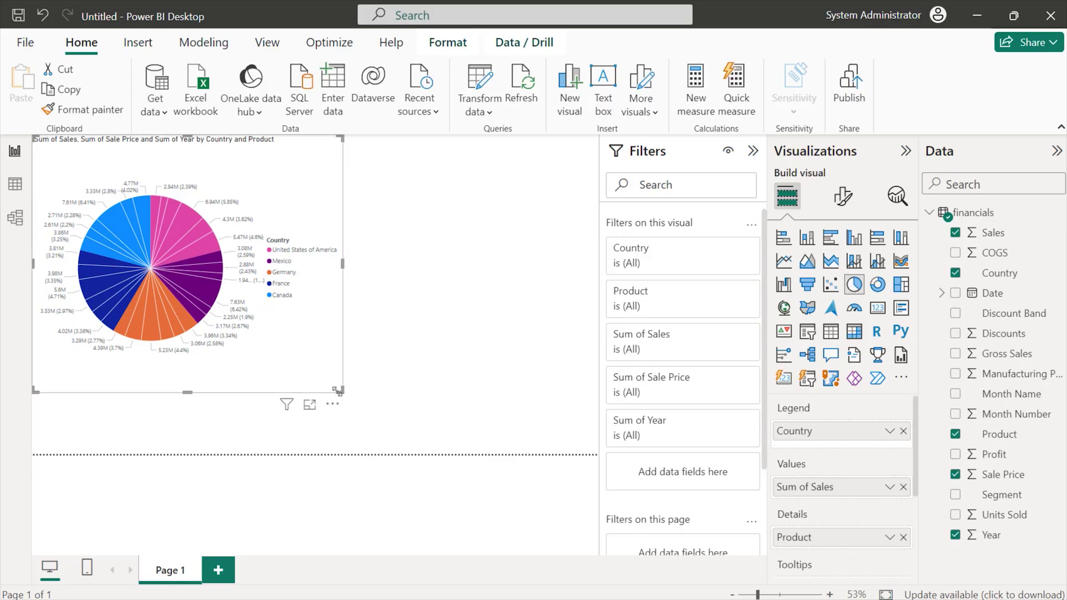
click(44, 16)
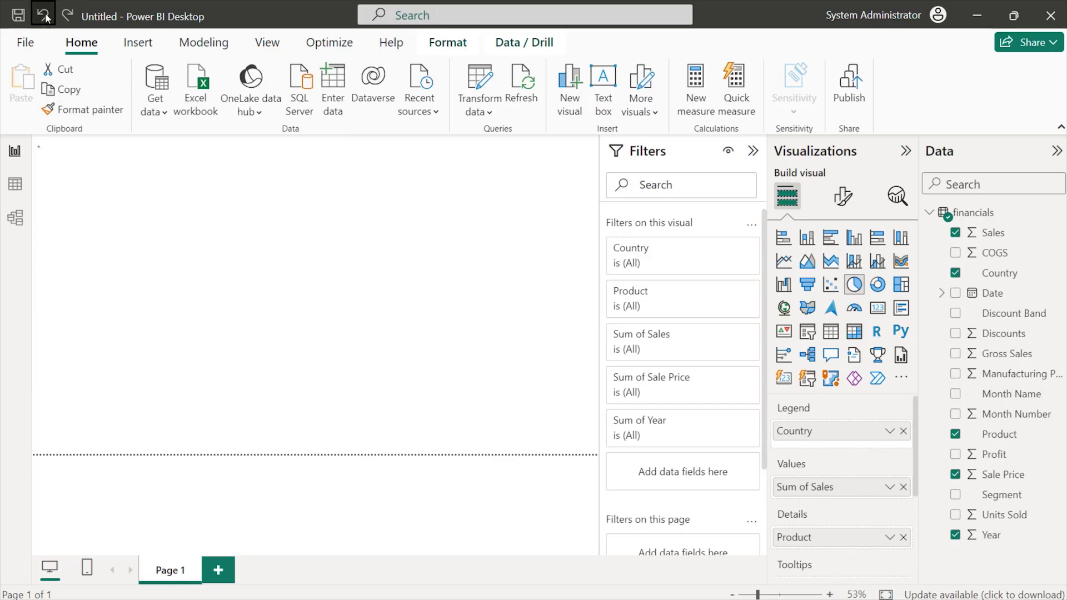
Undo back to the column chart and place an empty pie visual on its right side.
click(44, 15)
click(44, 16)
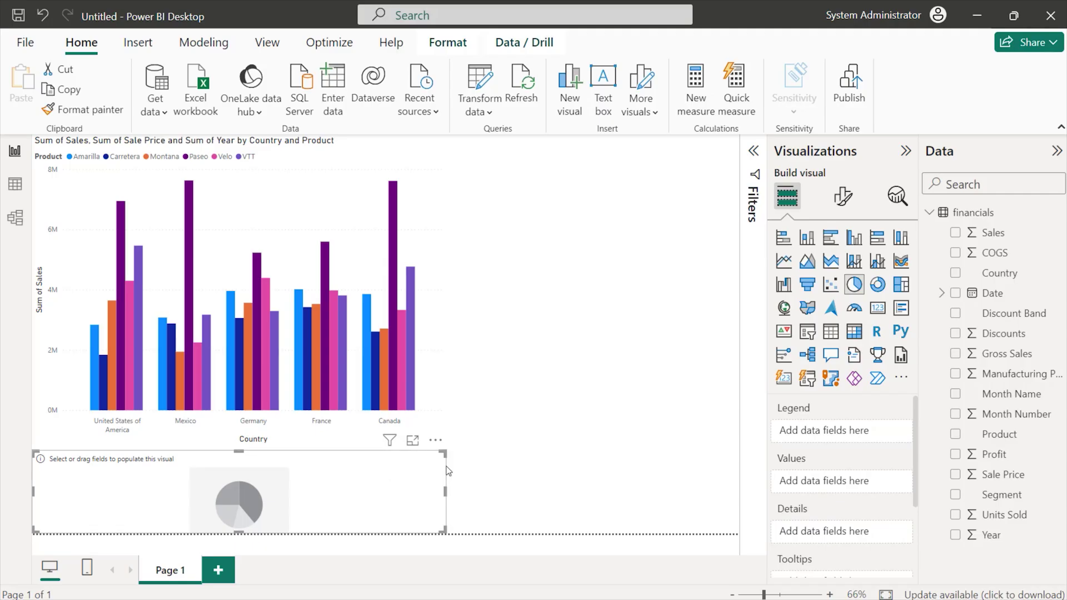
drag(406, 491, 664, 289)
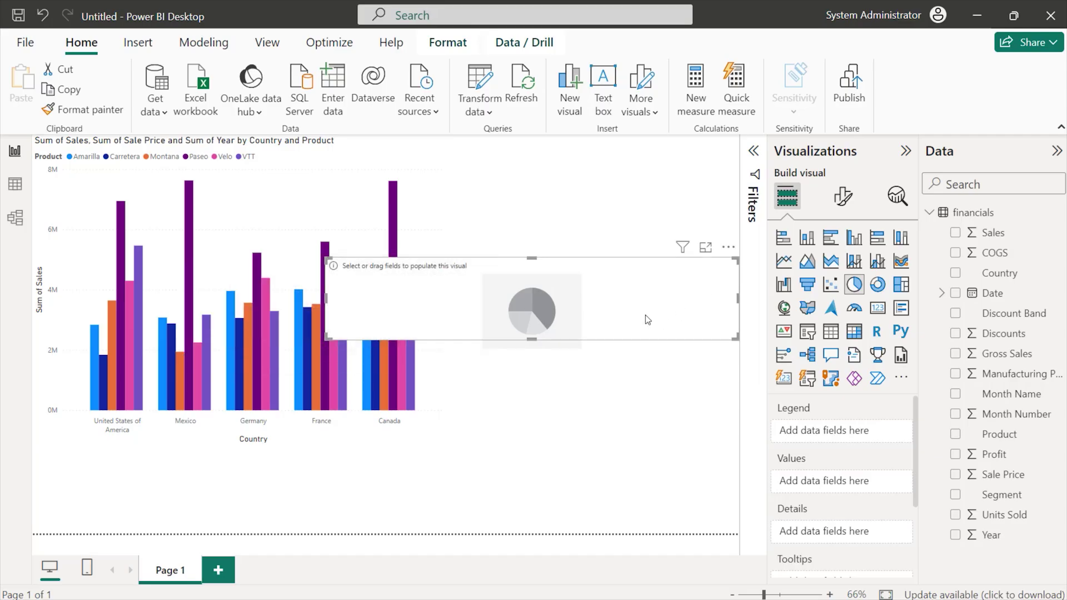
Give the pie chart Country as its legend and Sales as its values.
click(955, 273)
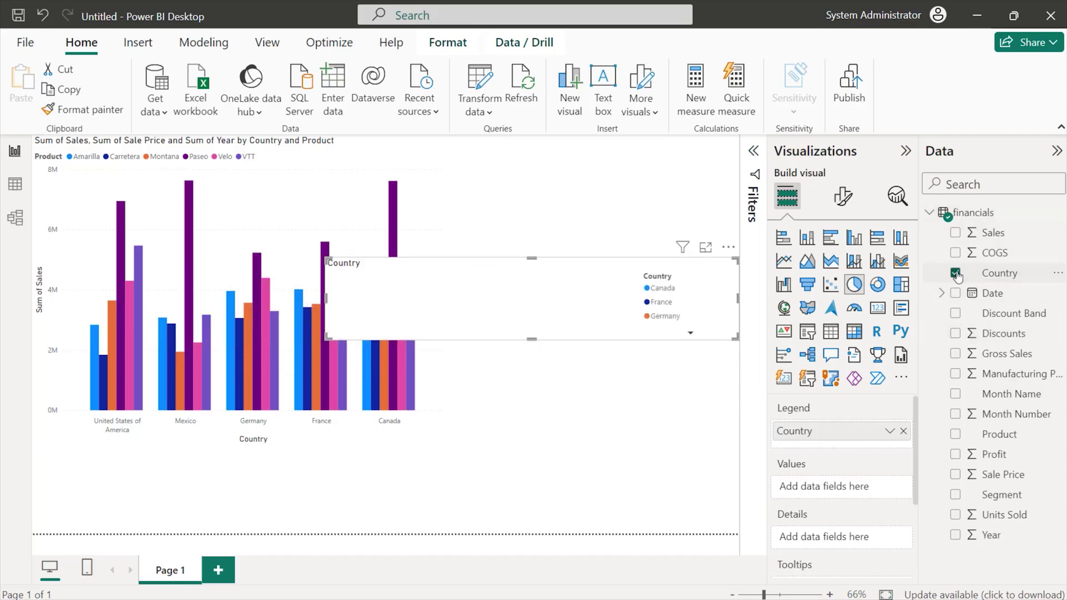
click(955, 234)
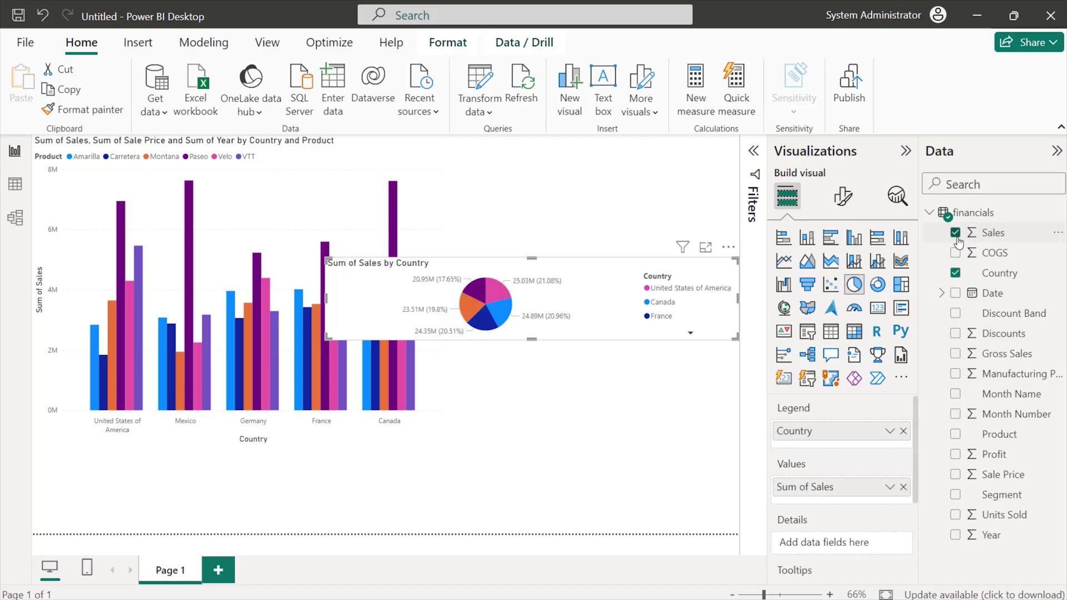
Add Year to the pie's values and resize the pie visual beside the column chart.
click(955, 535)
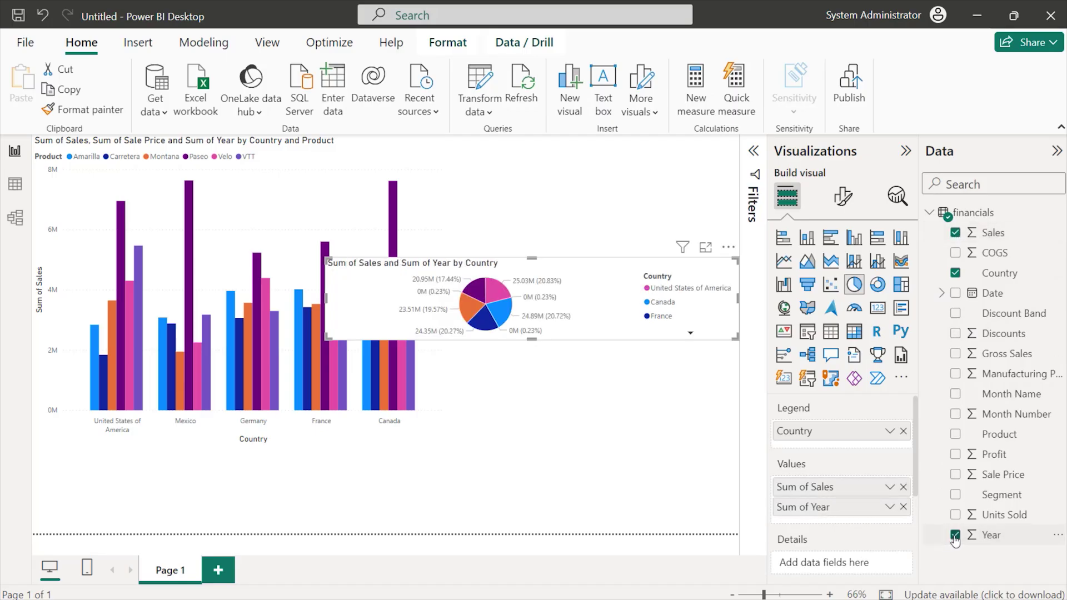
drag(327, 338, 360, 328)
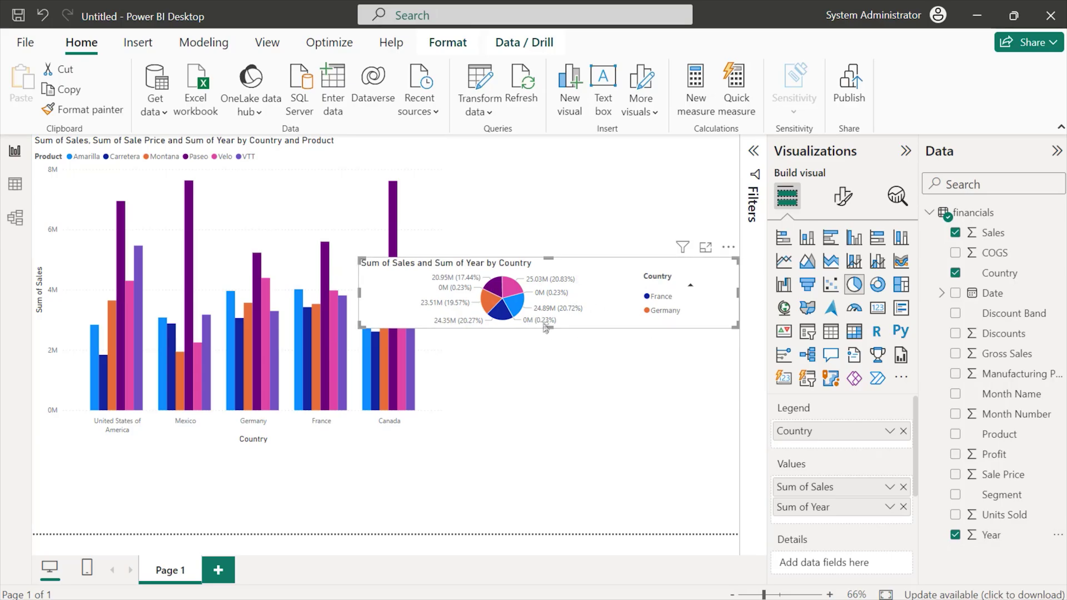
drag(546, 328, 548, 351)
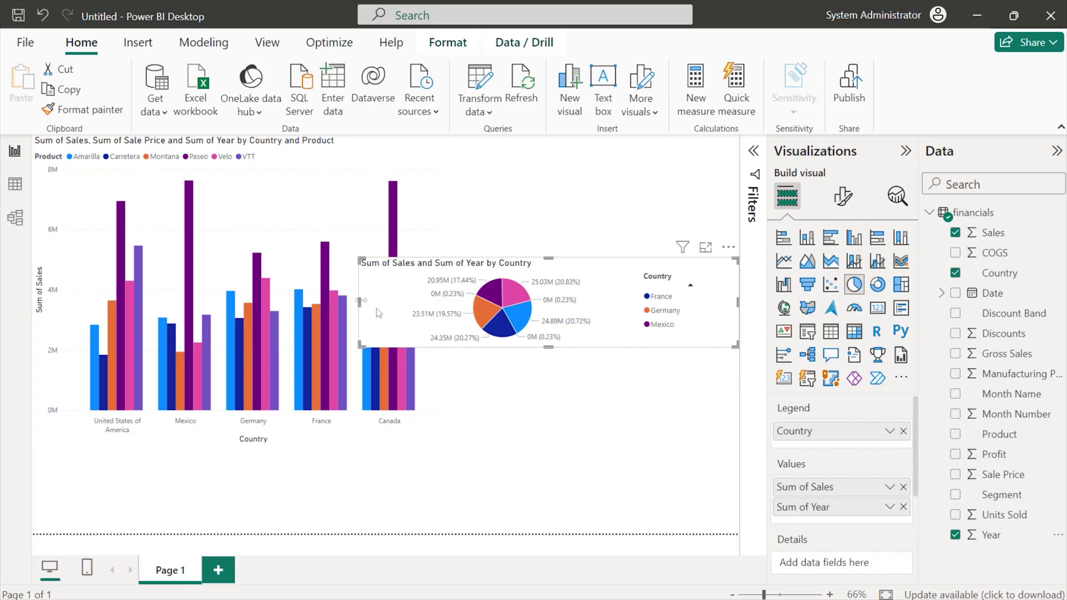
drag(360, 303, 436, 320)
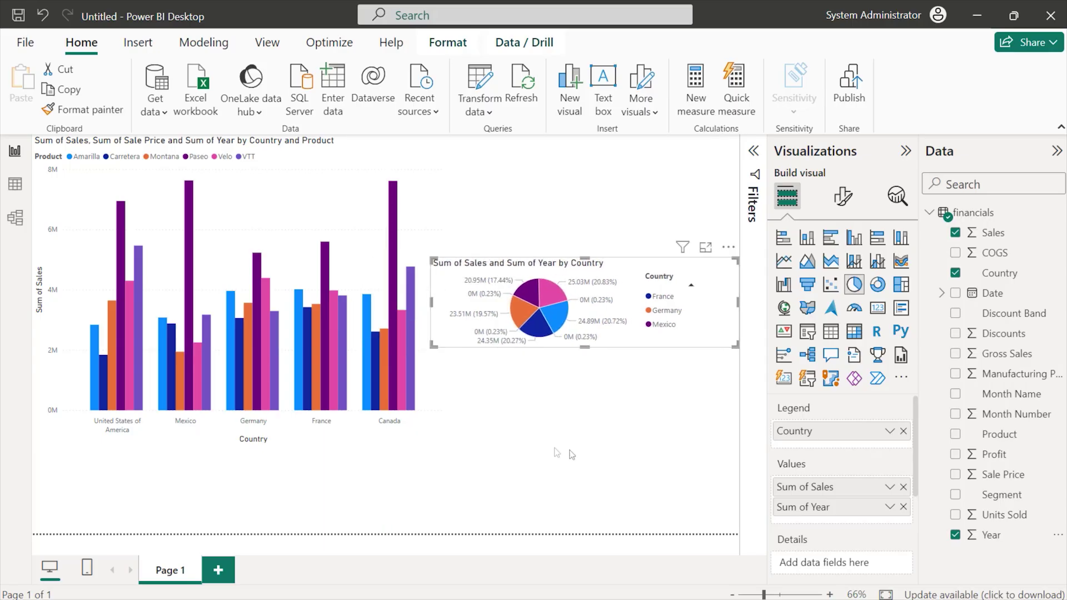
Cross-highlight Canada, Mexico and Germany, then drop Year from the pie's values.
click(555, 323)
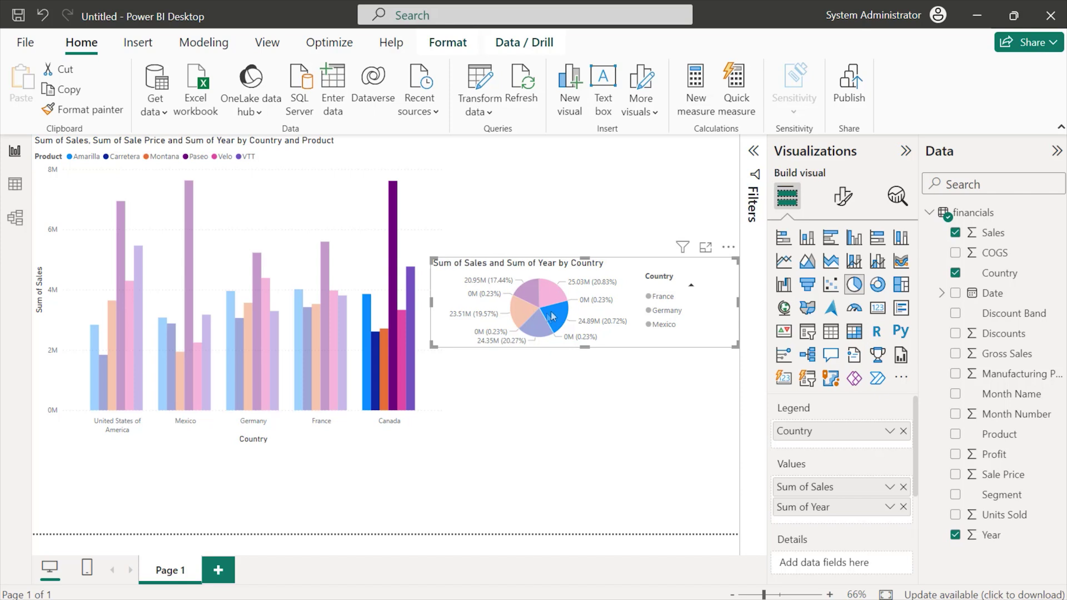
mouse_move(553, 298)
click(555, 322)
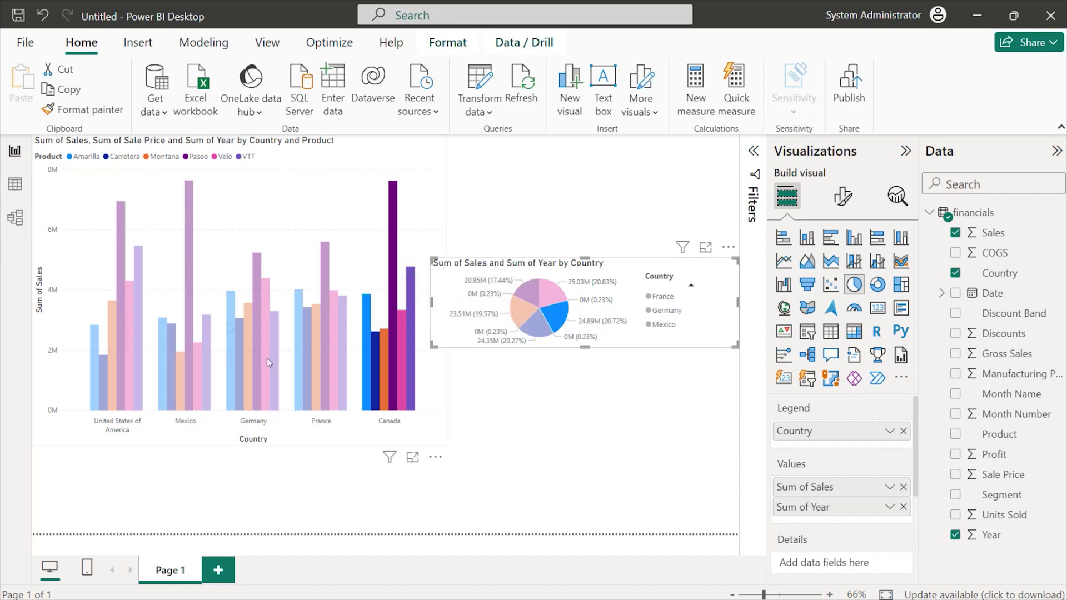
click(525, 292)
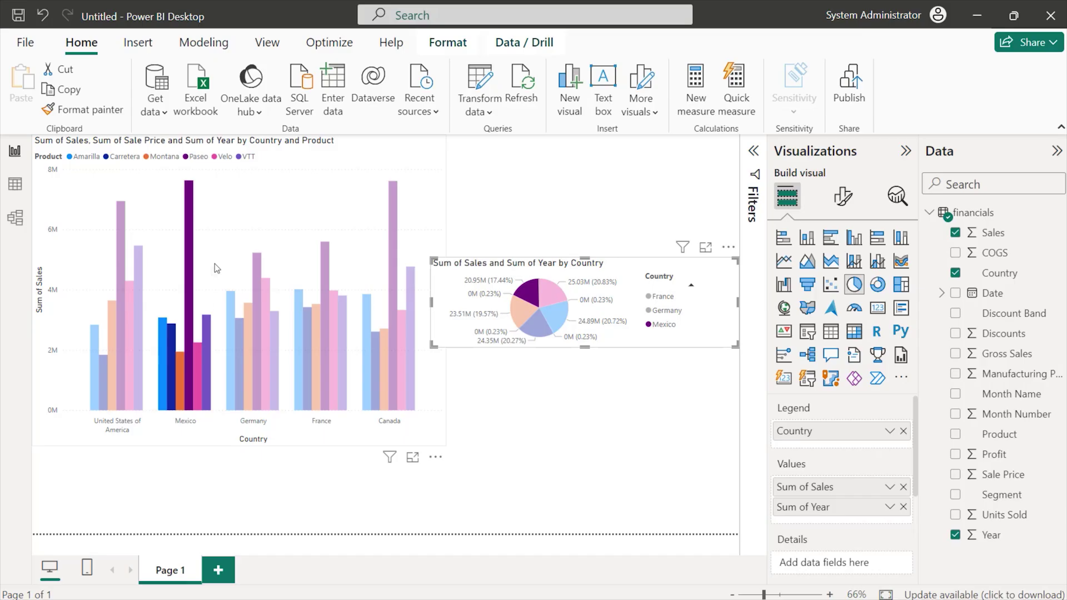
click(524, 312)
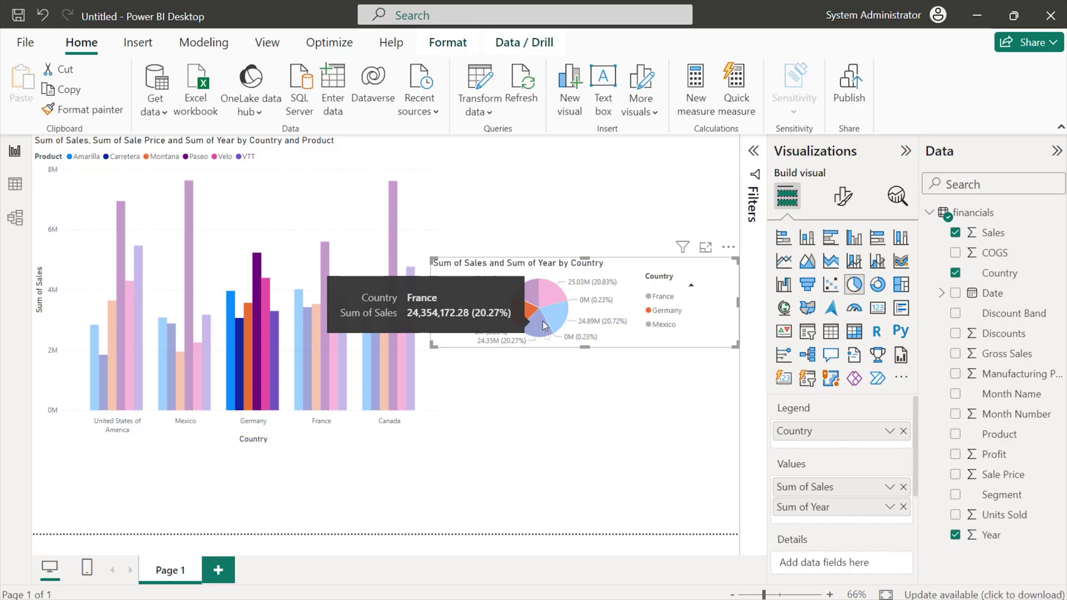
click(956, 535)
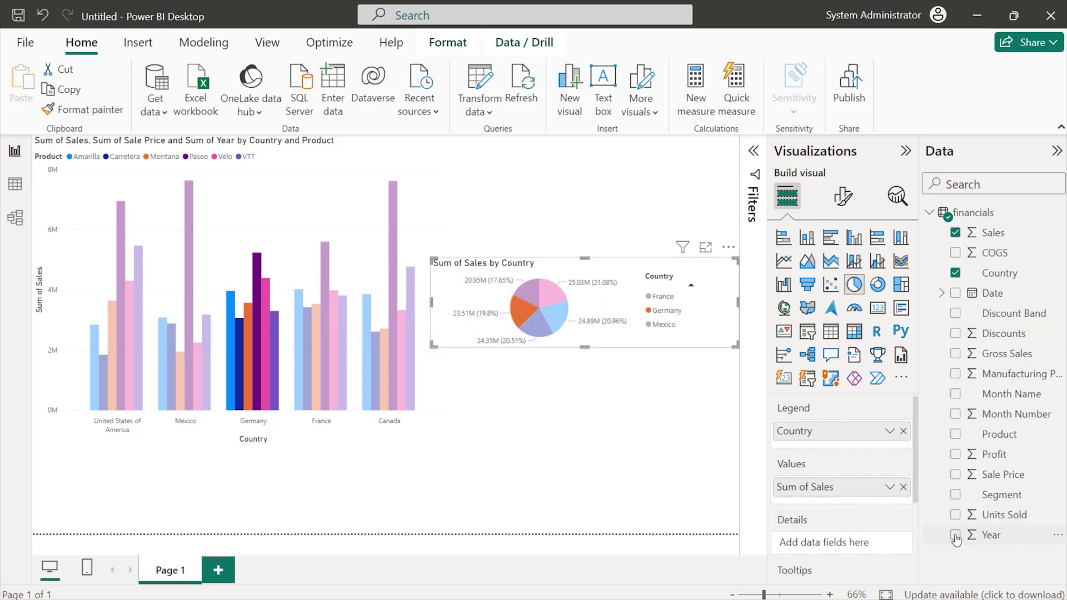
drag(584, 347, 583, 409)
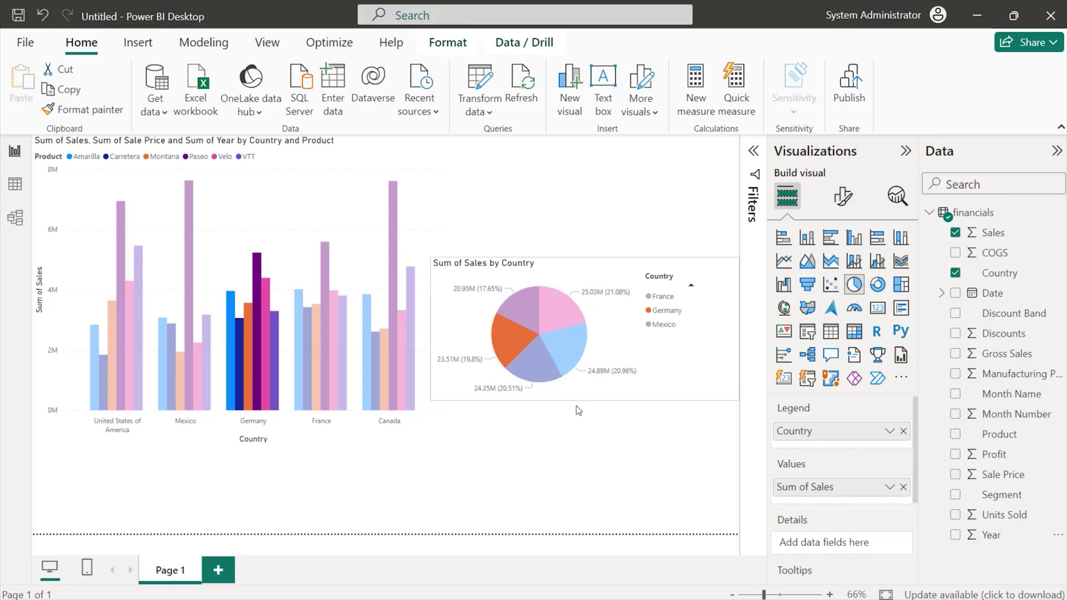
click(561, 359)
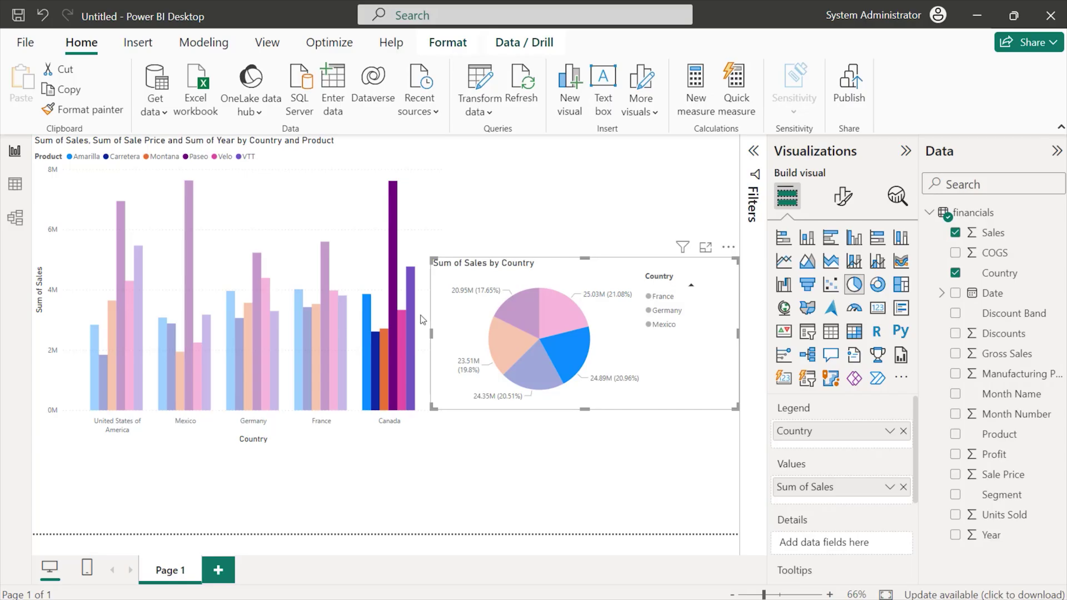
click(518, 312)
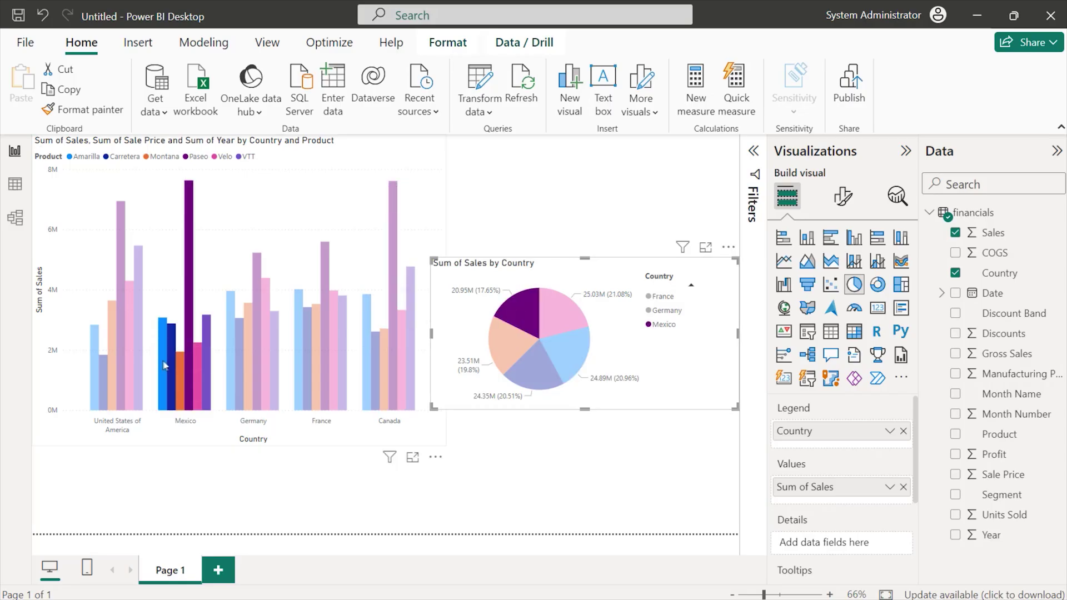
mouse_move(502, 308)
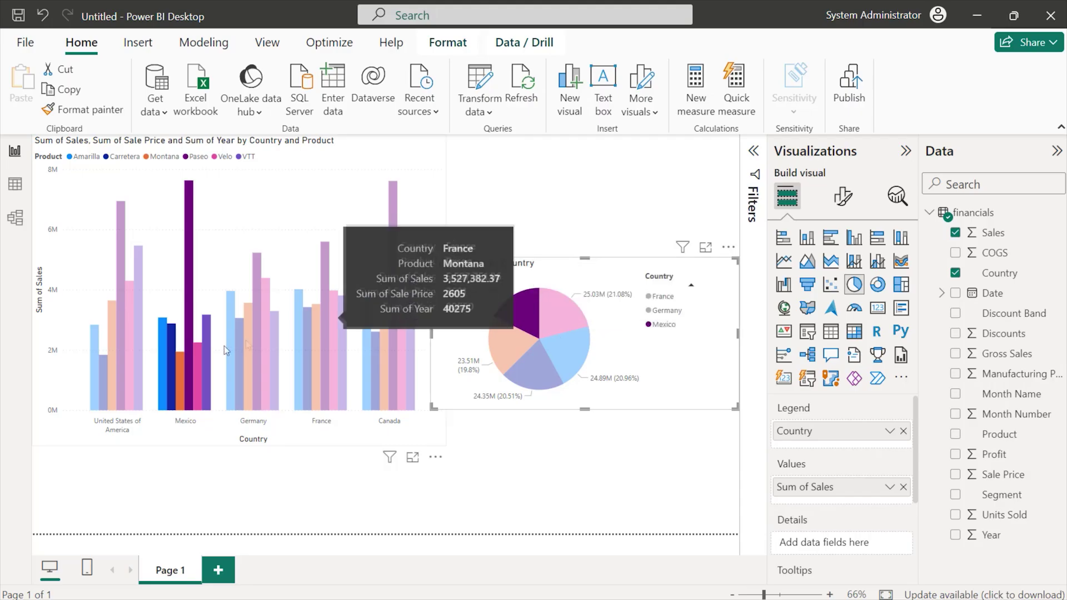
mouse_move(193, 396)
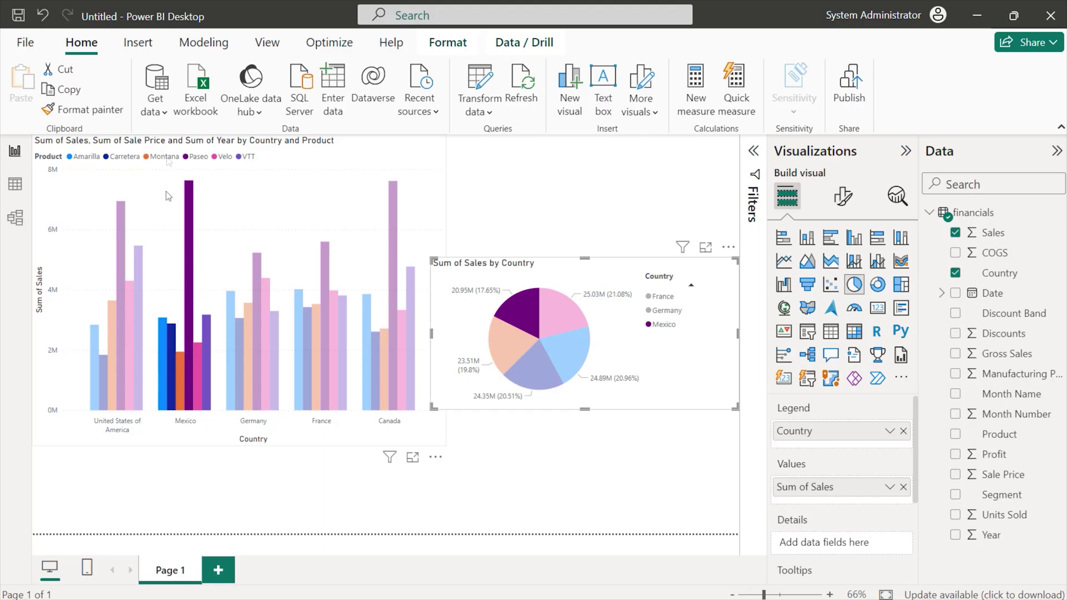
mouse_move(207, 338)
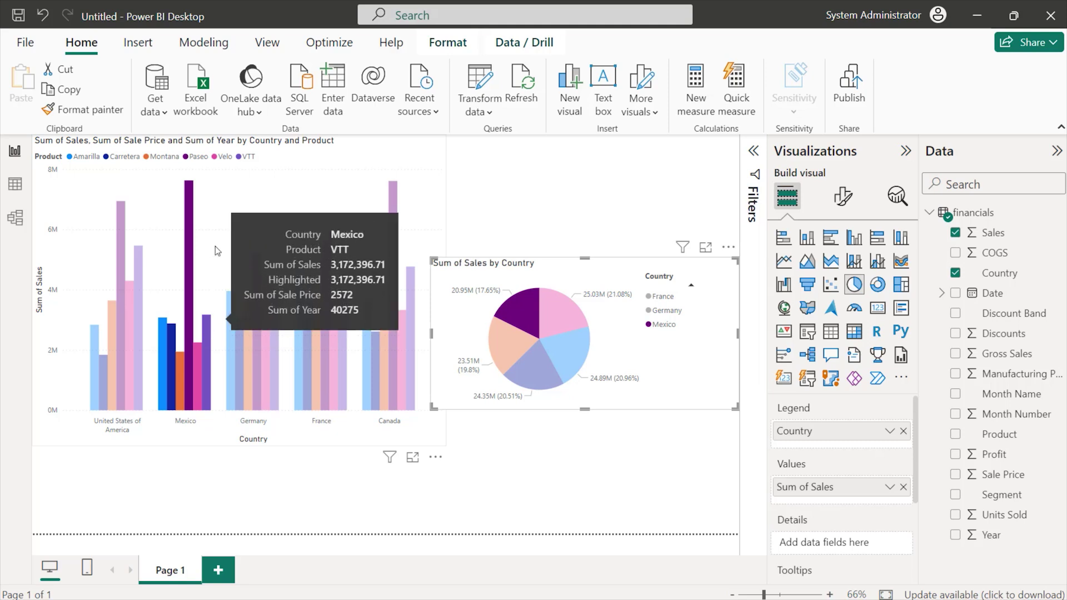
mouse_move(191, 256)
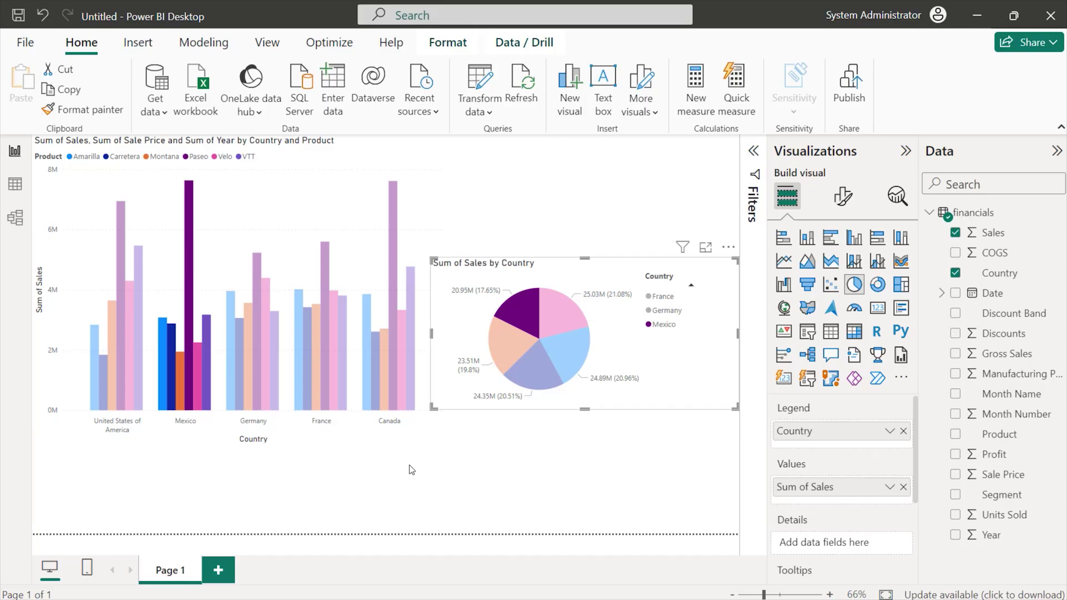
click(526, 494)
click(708, 286)
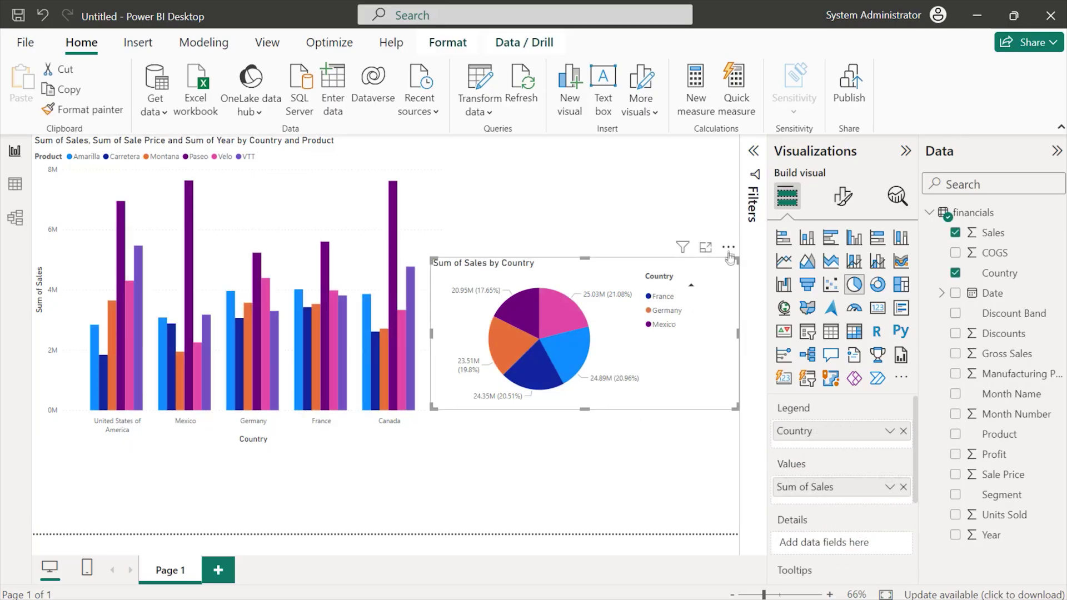
click(728, 249)
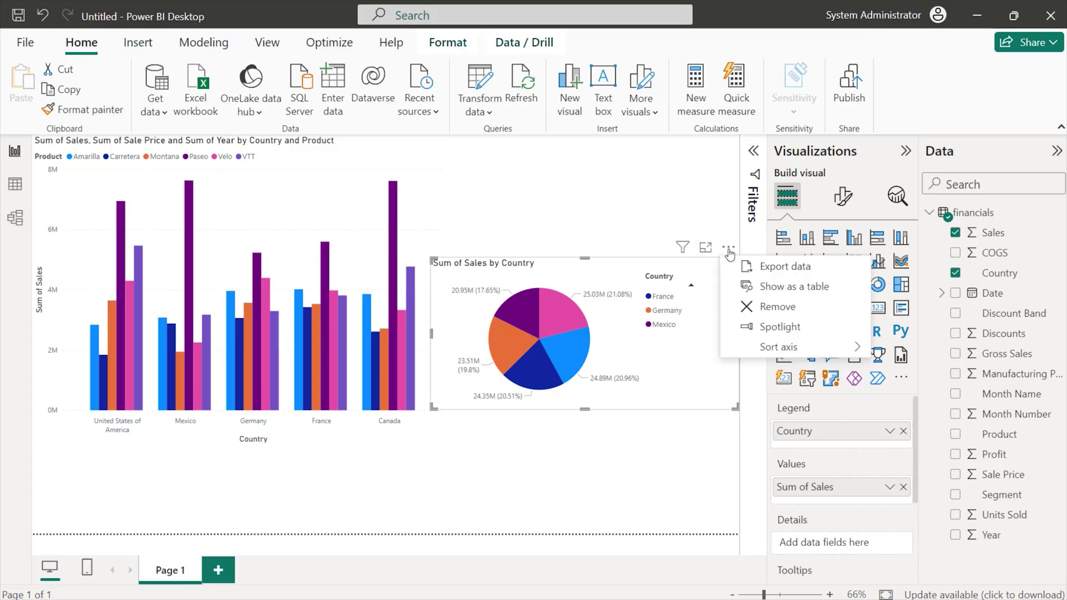
click(780, 334)
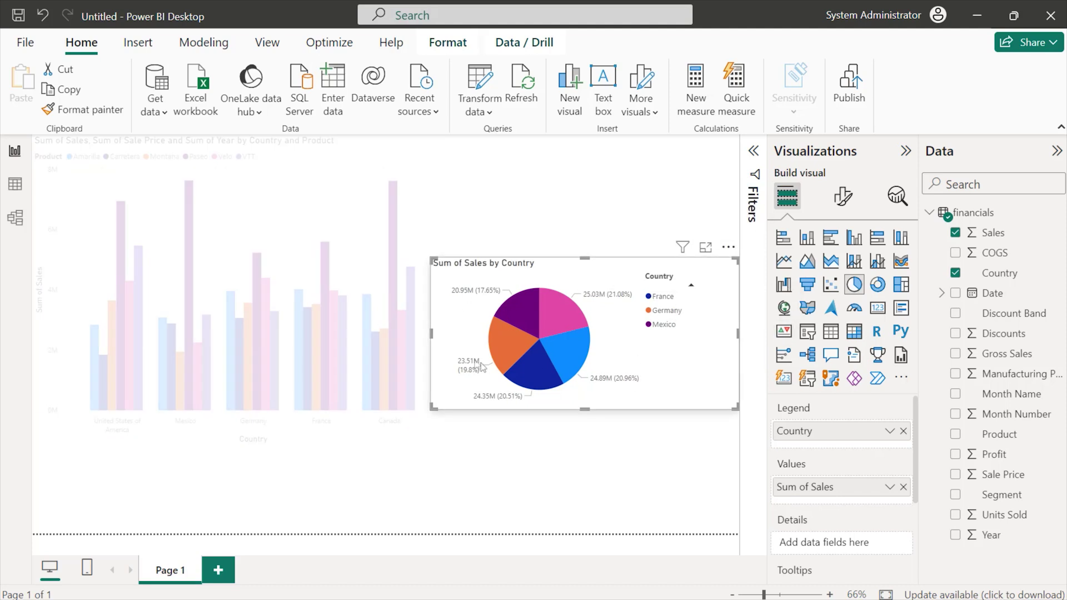
mouse_move(557, 389)
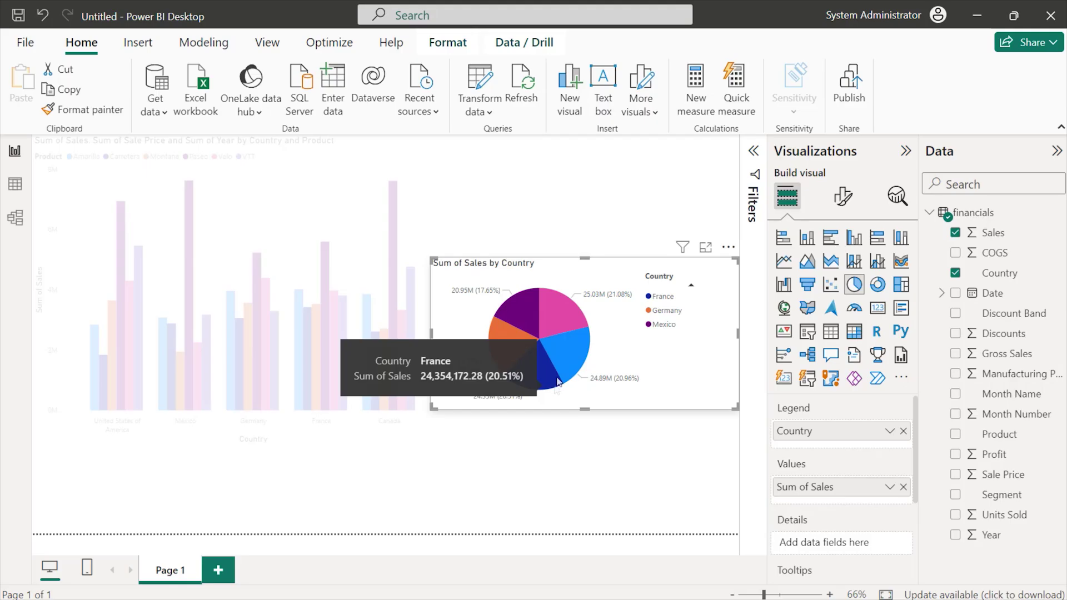
click(348, 365)
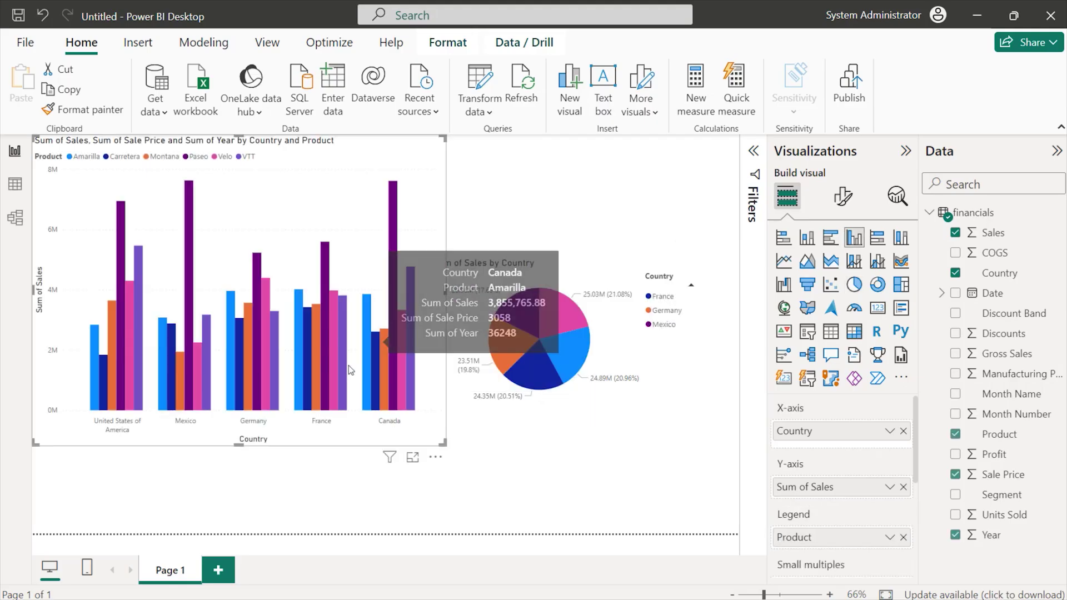
click(435, 457)
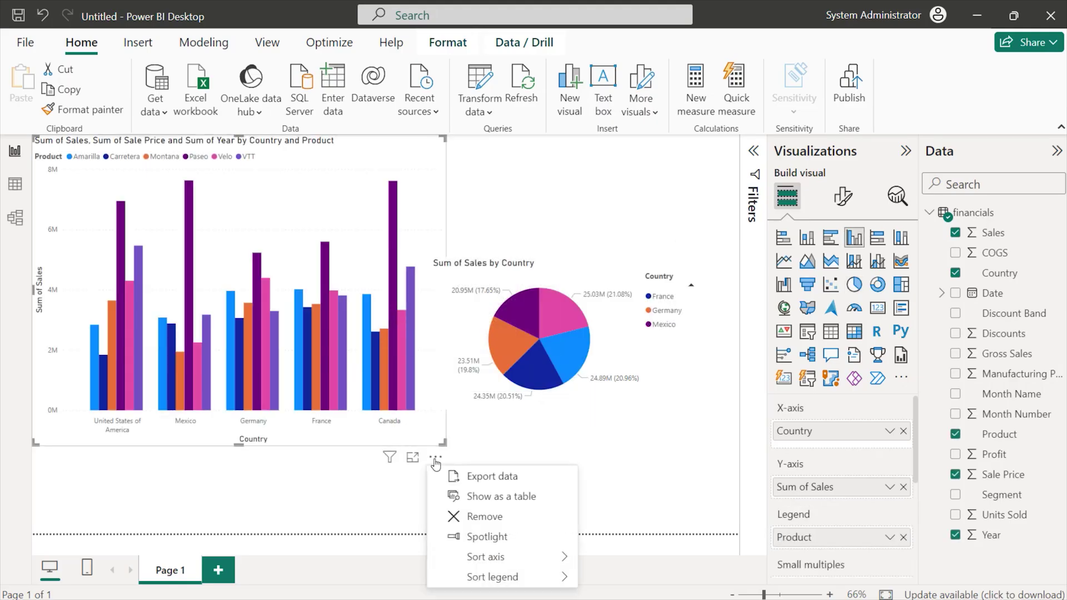
click(491, 539)
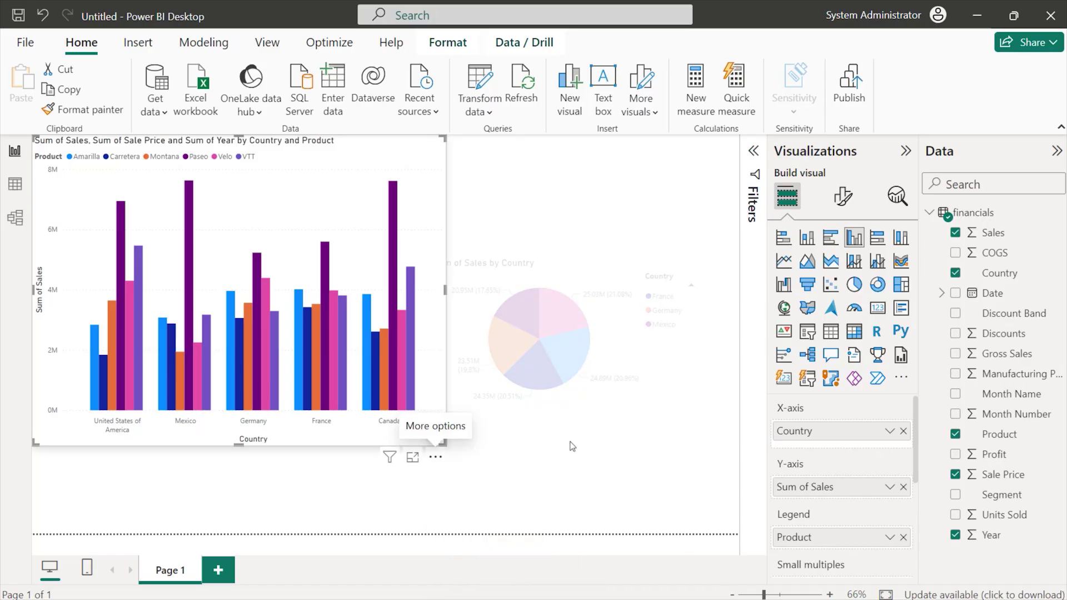
click(538, 466)
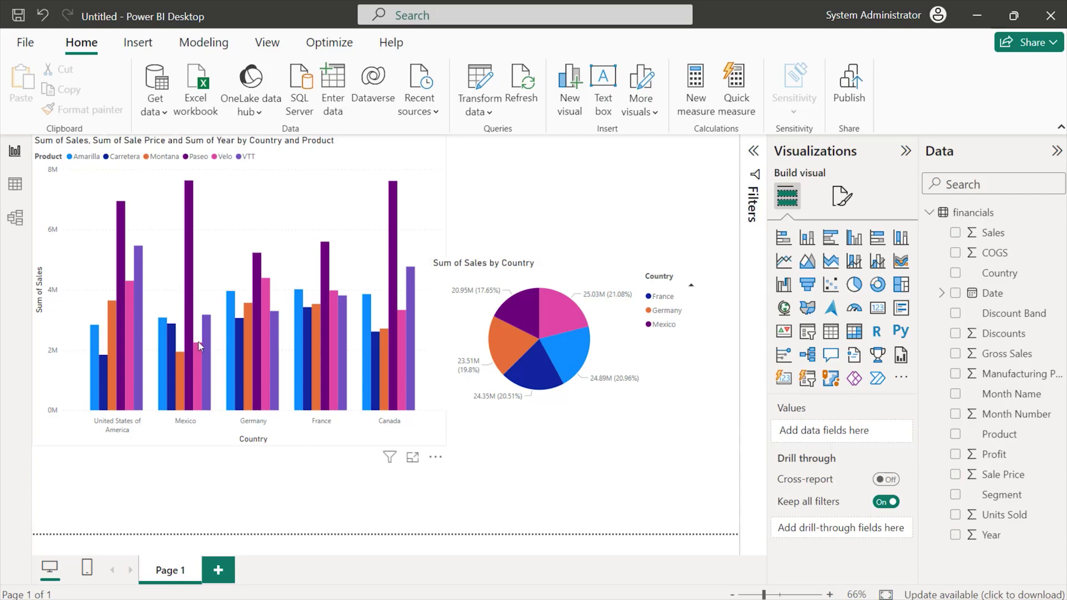
Save the report as 'Financial report' when Publish prompts to save changes.
click(857, 92)
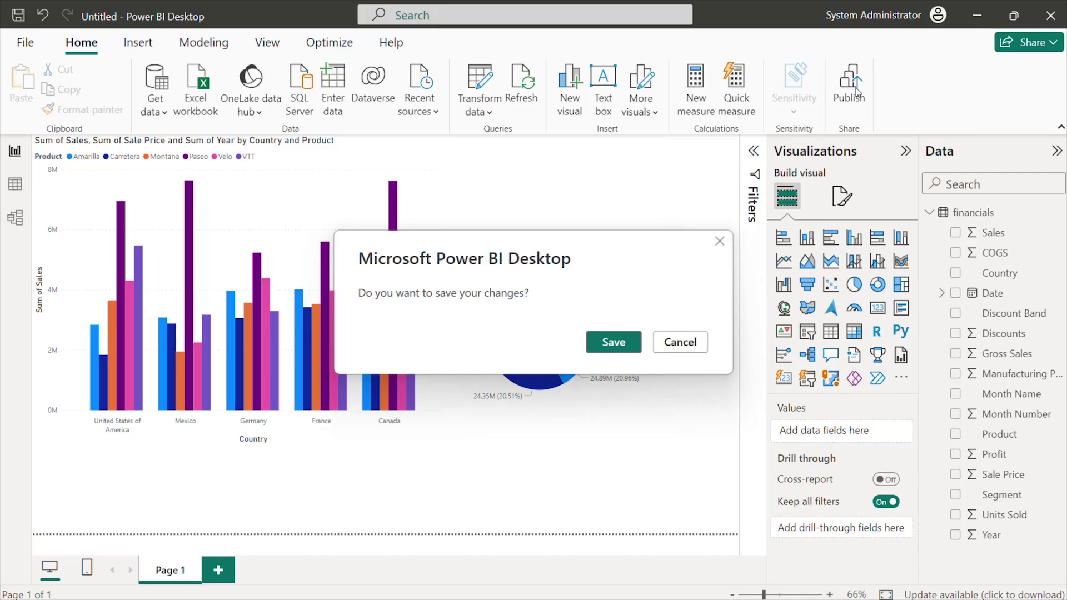
click(611, 348)
text(ncial )
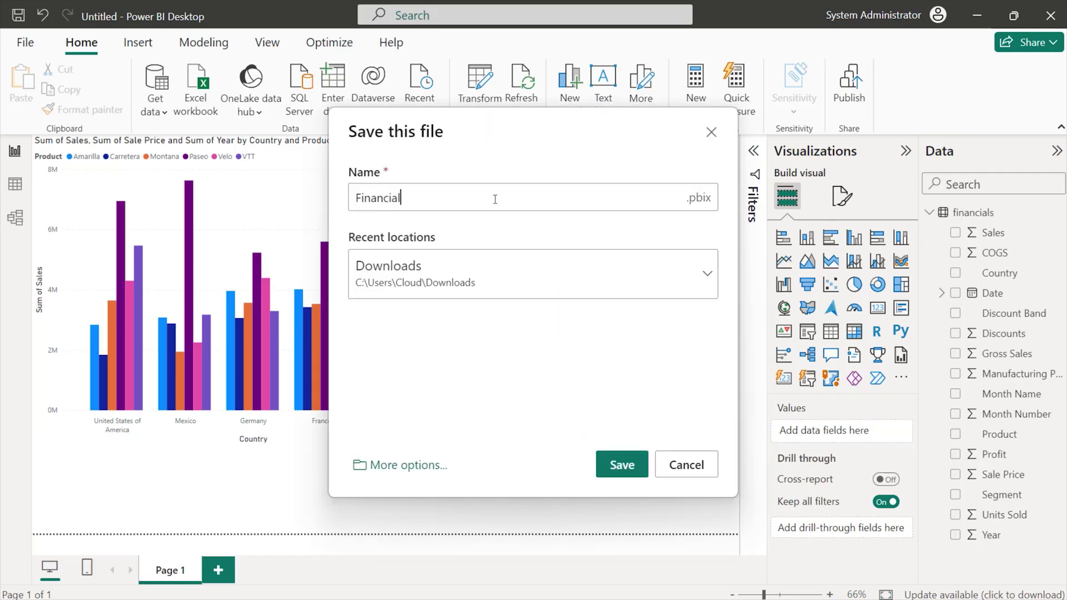
text(report)
click(639, 469)
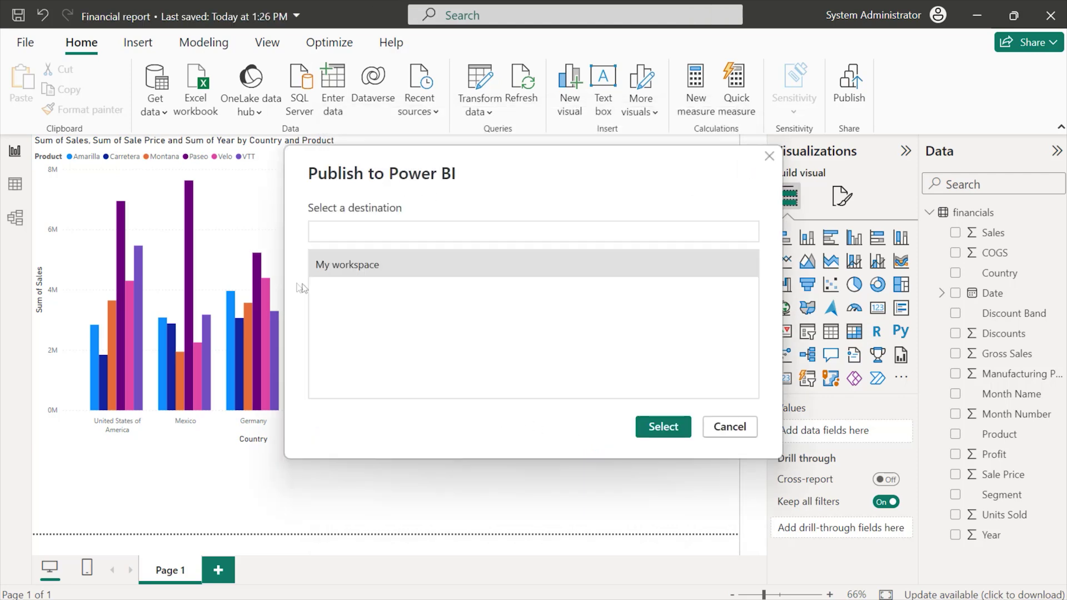
Publish the report to My workspace and dismiss the success message.
click(345, 265)
click(664, 426)
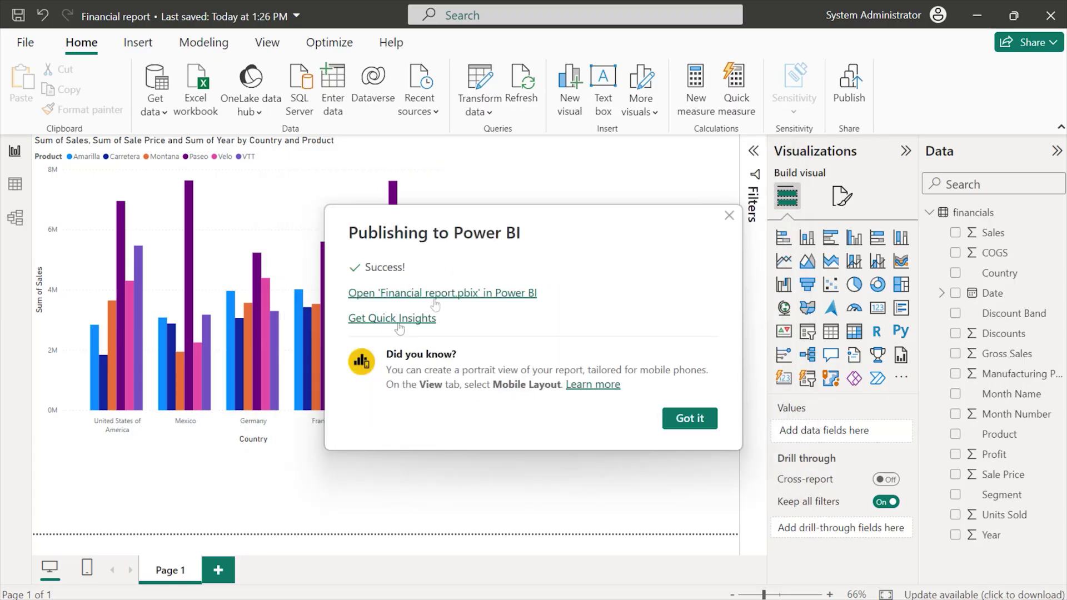
click(689, 421)
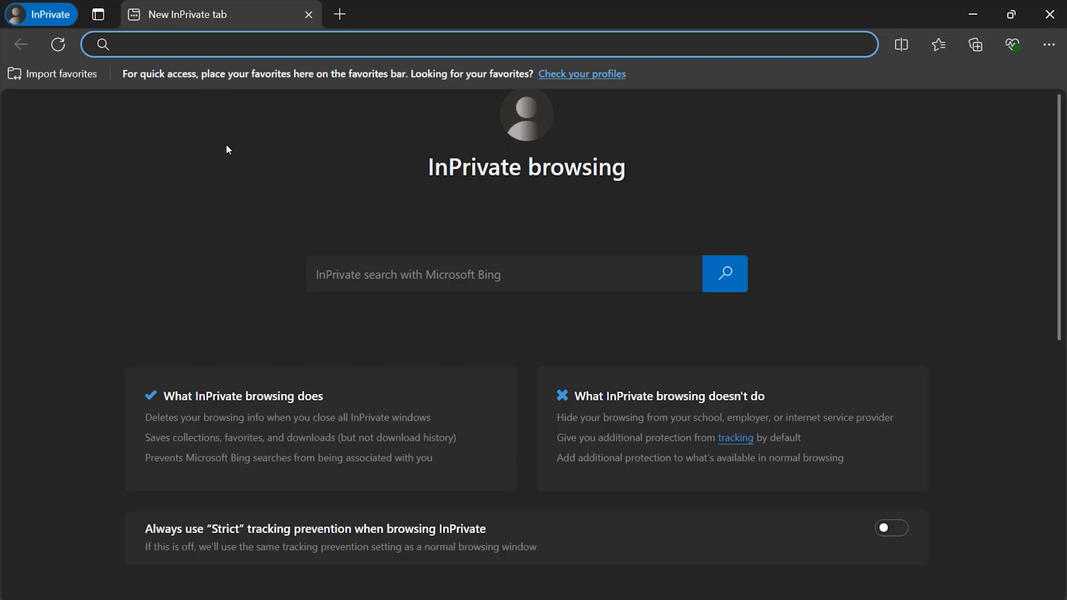
Navigate Edge to app.powerbi.com.
text(app.powerbi.)
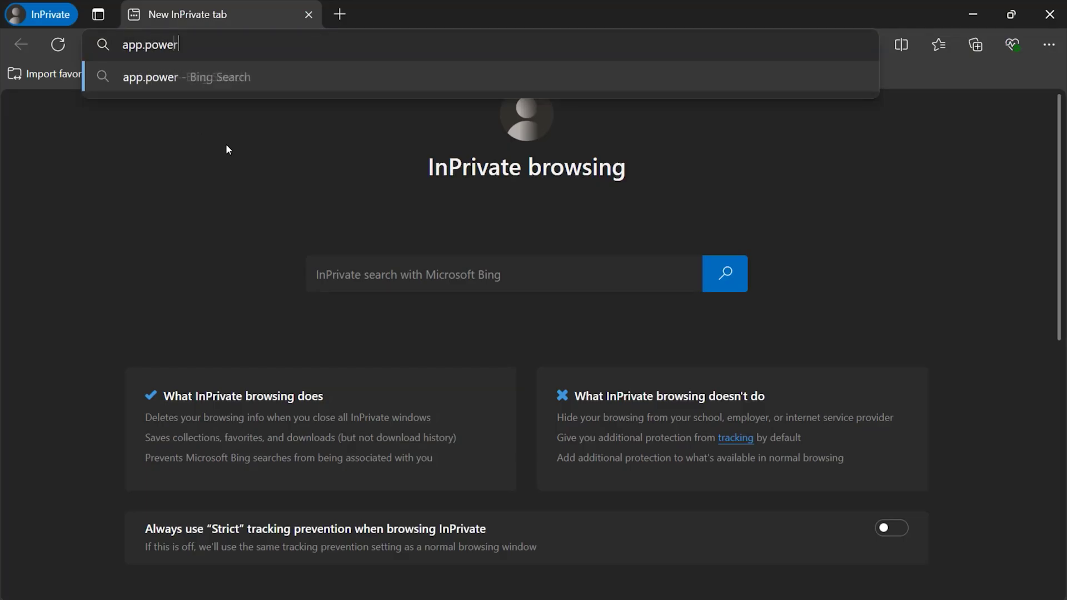
text(com)
key(Return)
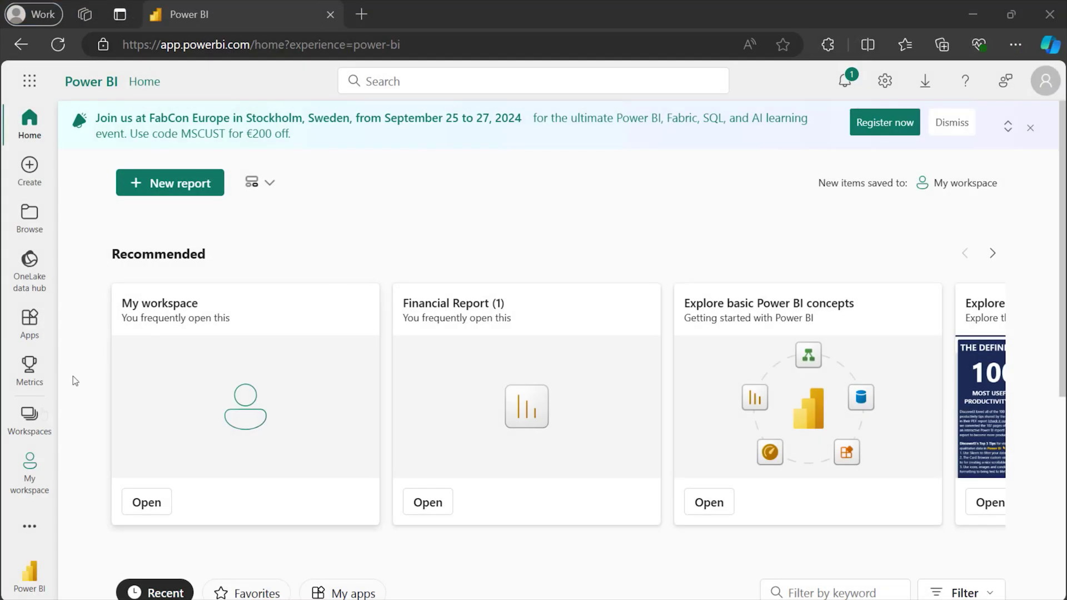
Open My workspace from Workspaces and open the Financial report item of type Report.
click(29, 418)
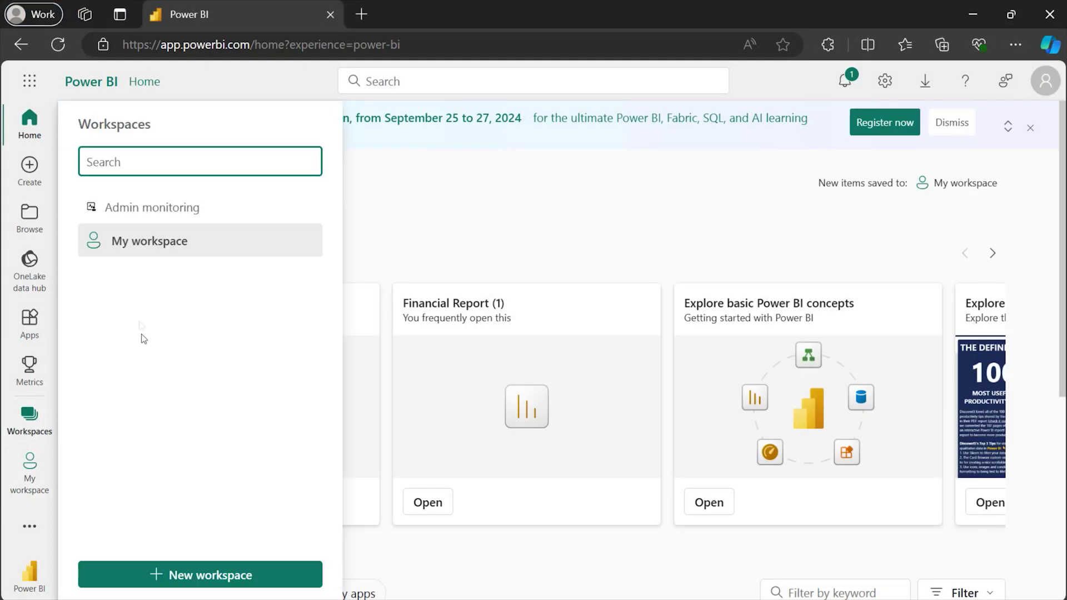
click(157, 254)
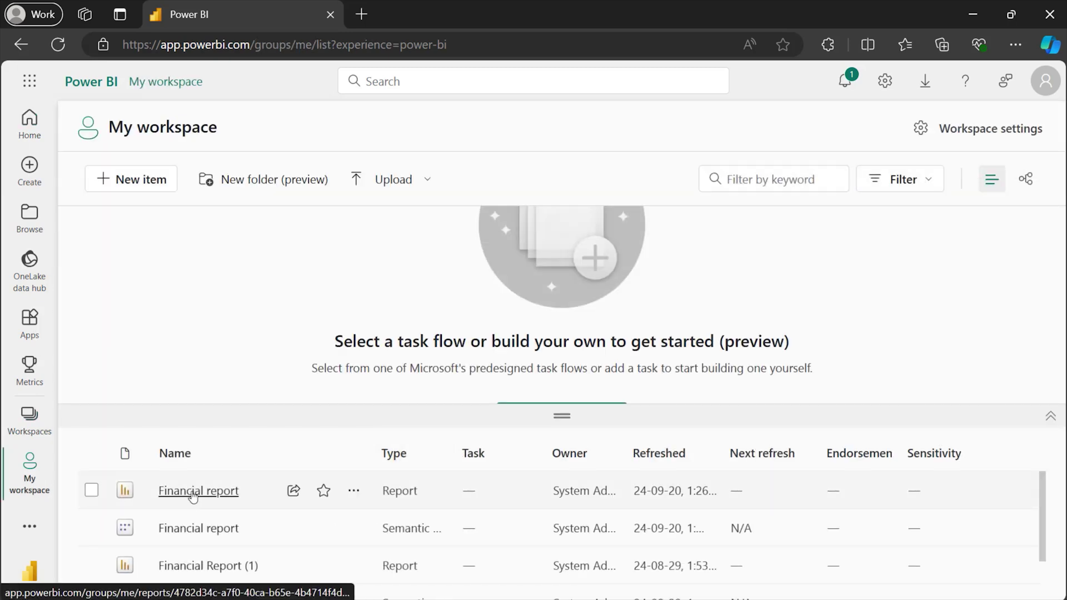
click(192, 496)
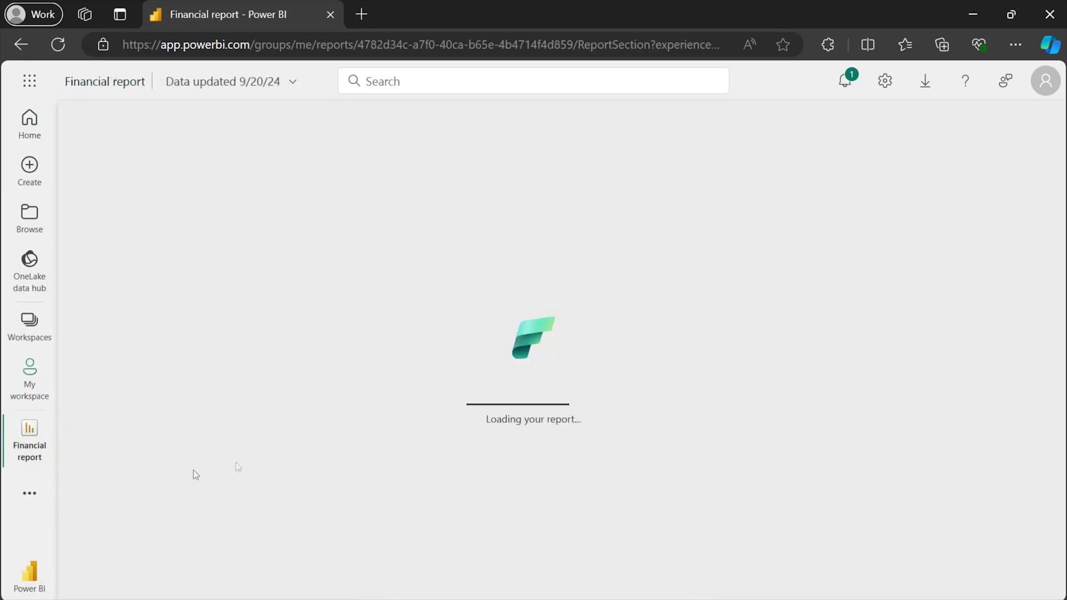